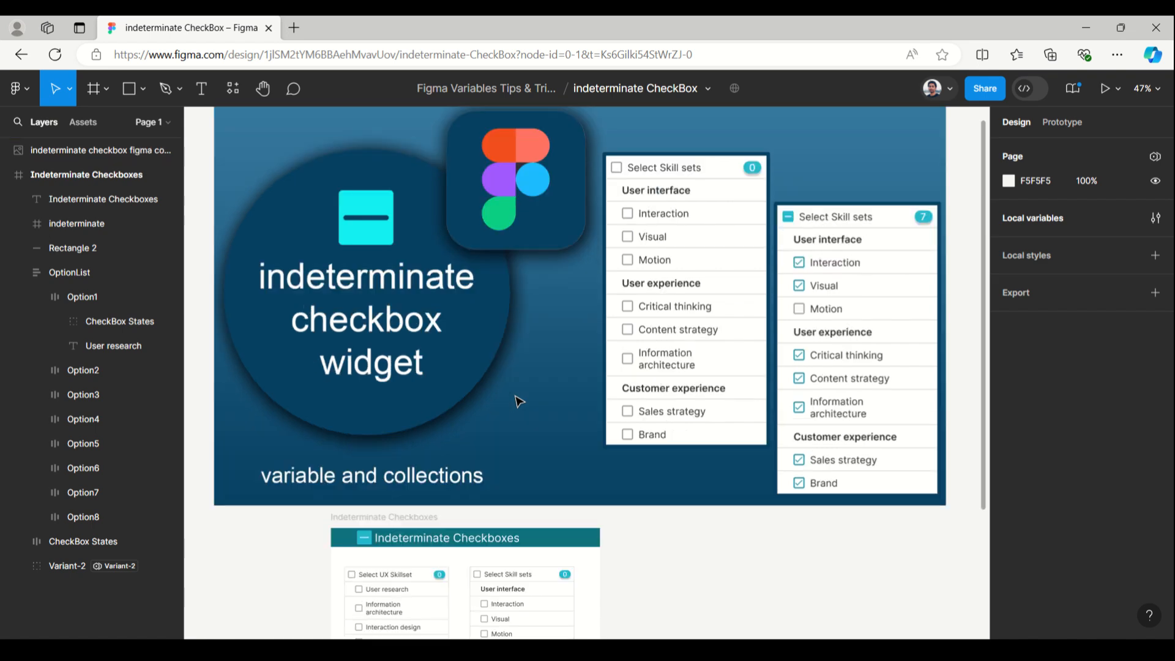
# Launch a prototype preview of the Indeterminate Checkboxes frame and return to the design file
pyautogui.scroll(-5, 517, 399)
pyautogui.click(430, 364)
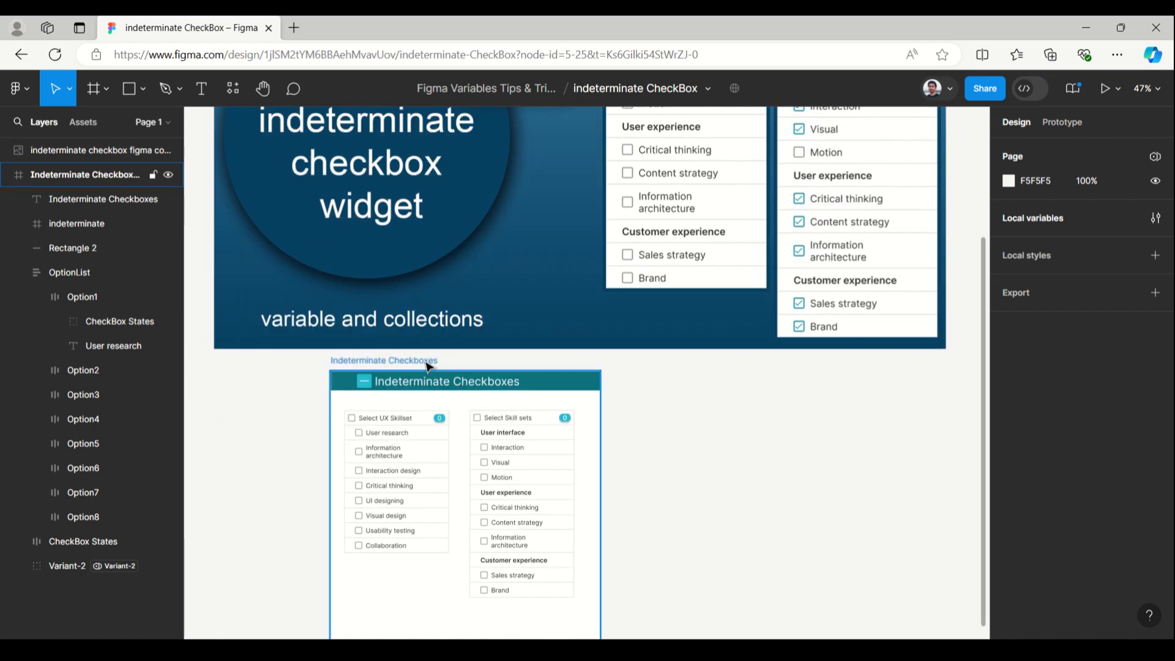
pyautogui.click(1106, 89)
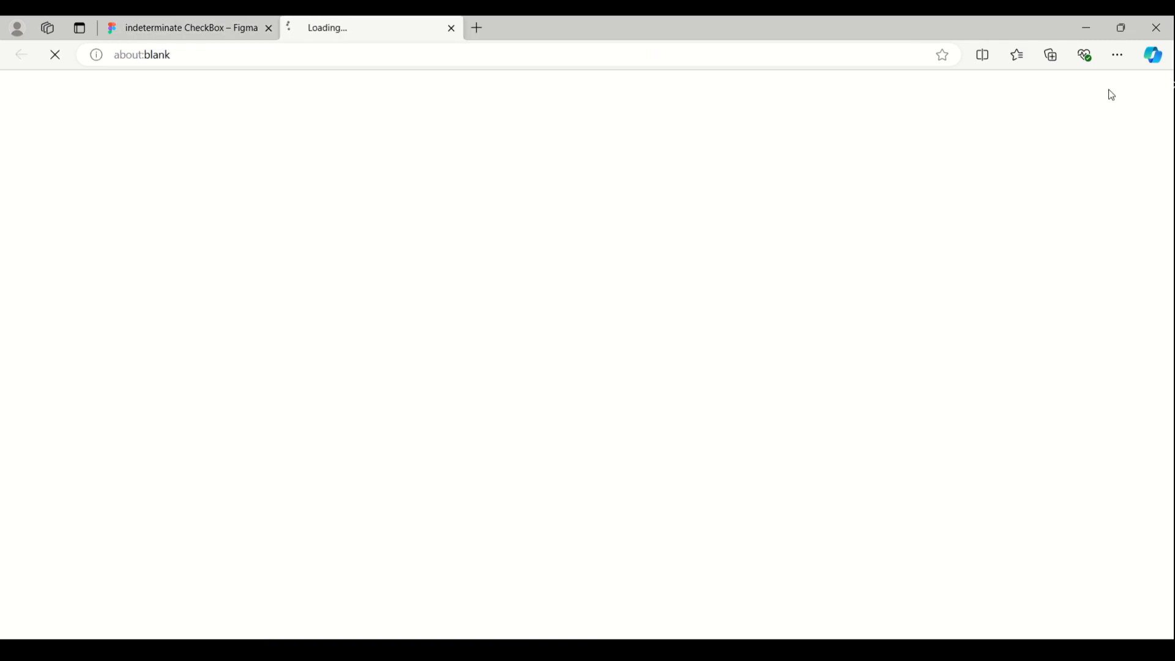
pyautogui.click(228, 30)
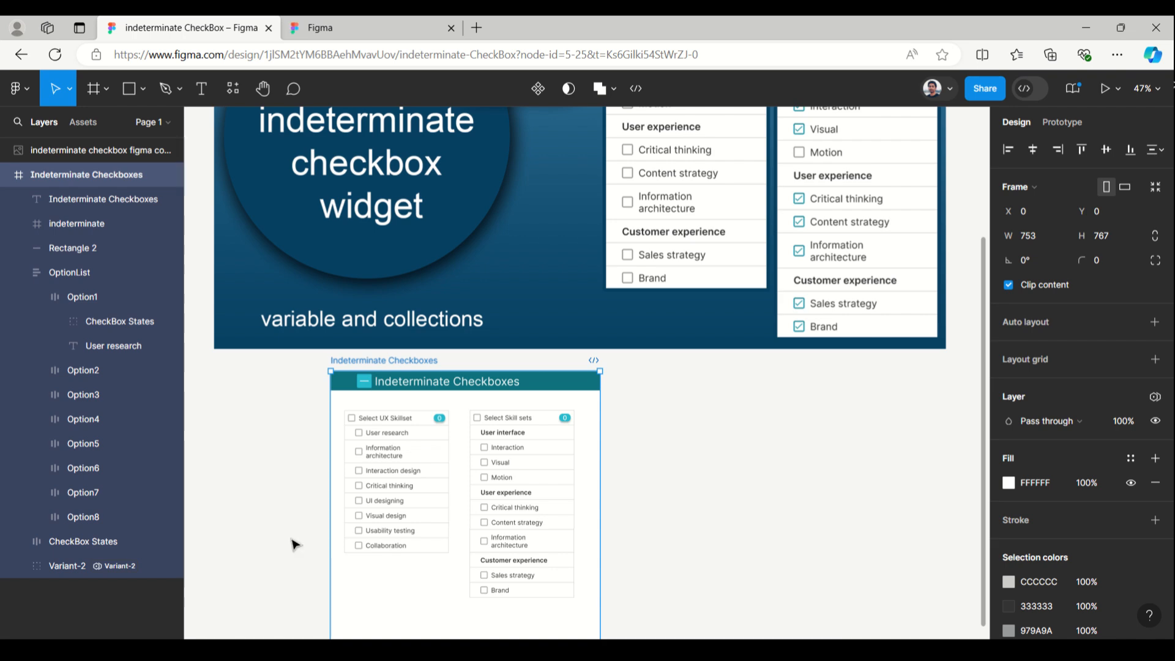
pyautogui.scroll(5, 292, 543)
pyautogui.scroll(1, 293, 543)
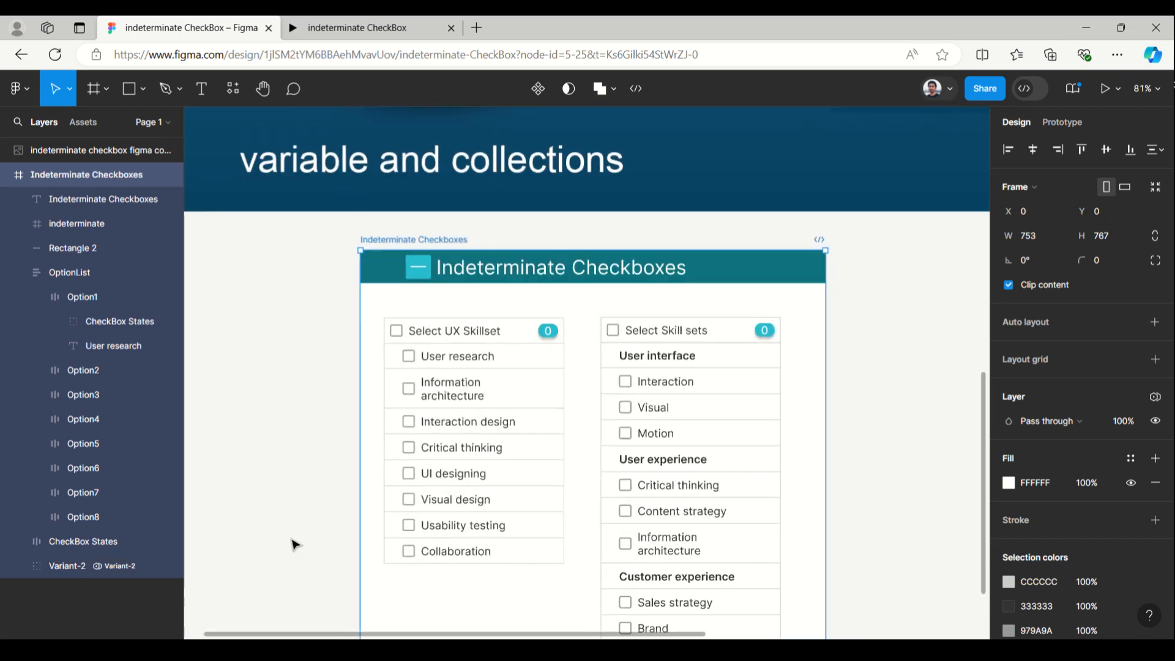
pyautogui.click(915, 349)
pyautogui.moveTo(915, 349); pyautogui.dragTo(785, 231)
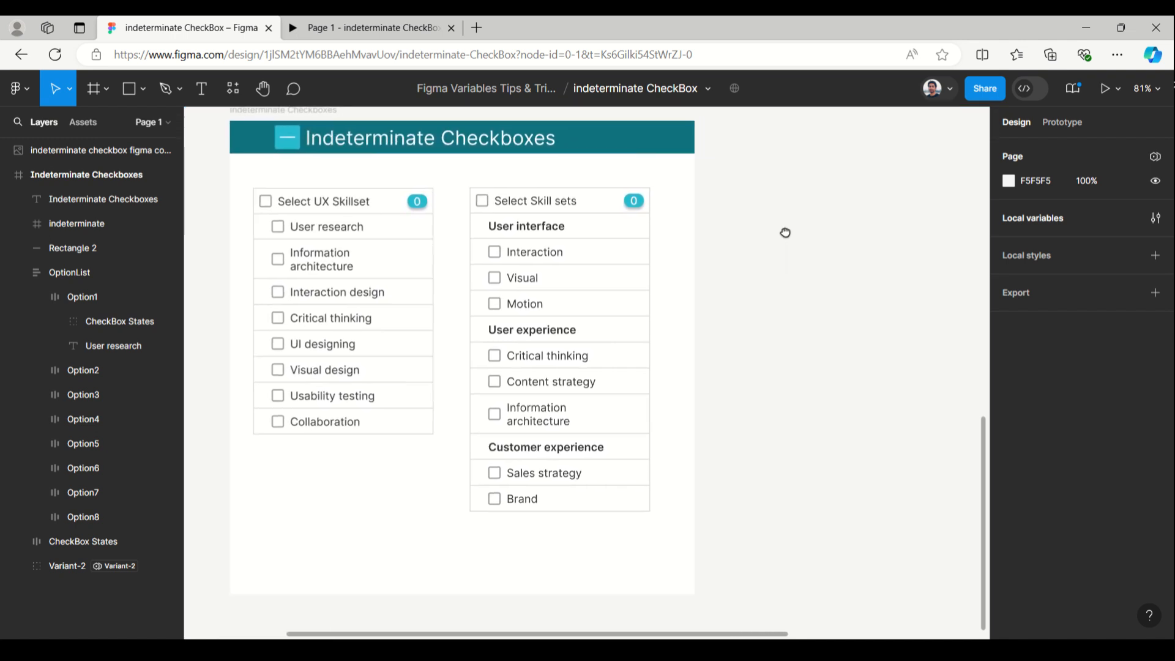
# Test the Select UX Skillset list in the prototype by selecting all options, toggling Critical thinking off and on, and clearing all options
pyautogui.click(360, 31)
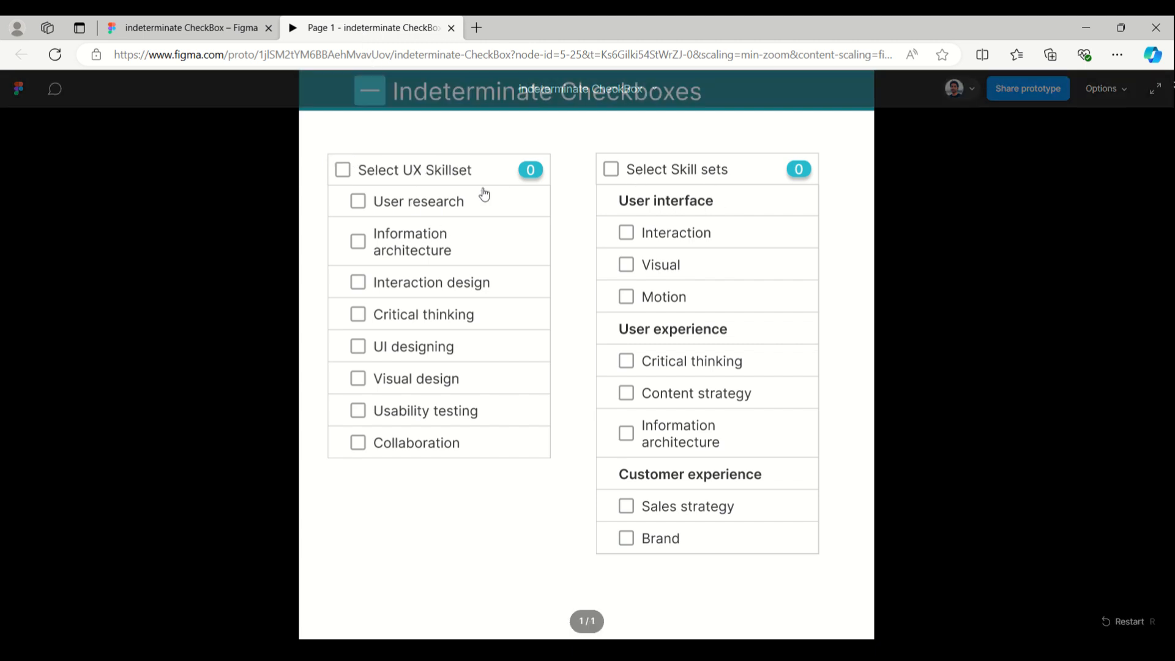
pyautogui.click(409, 173)
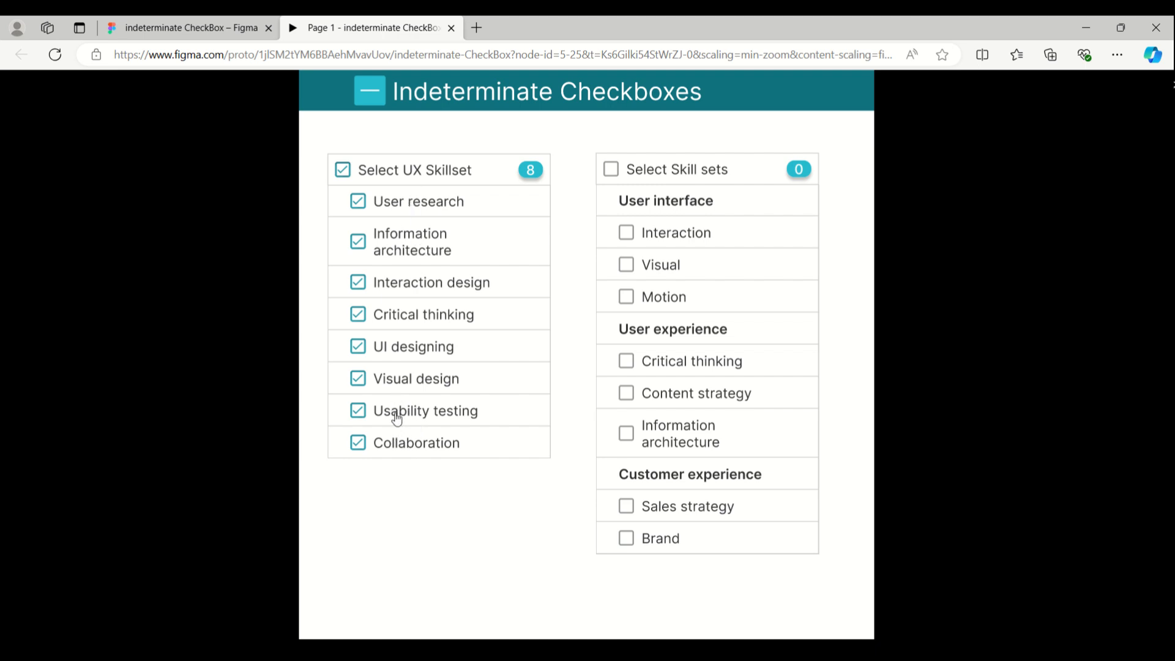
pyautogui.click(413, 317)
pyautogui.click(438, 317)
pyautogui.click(432, 171)
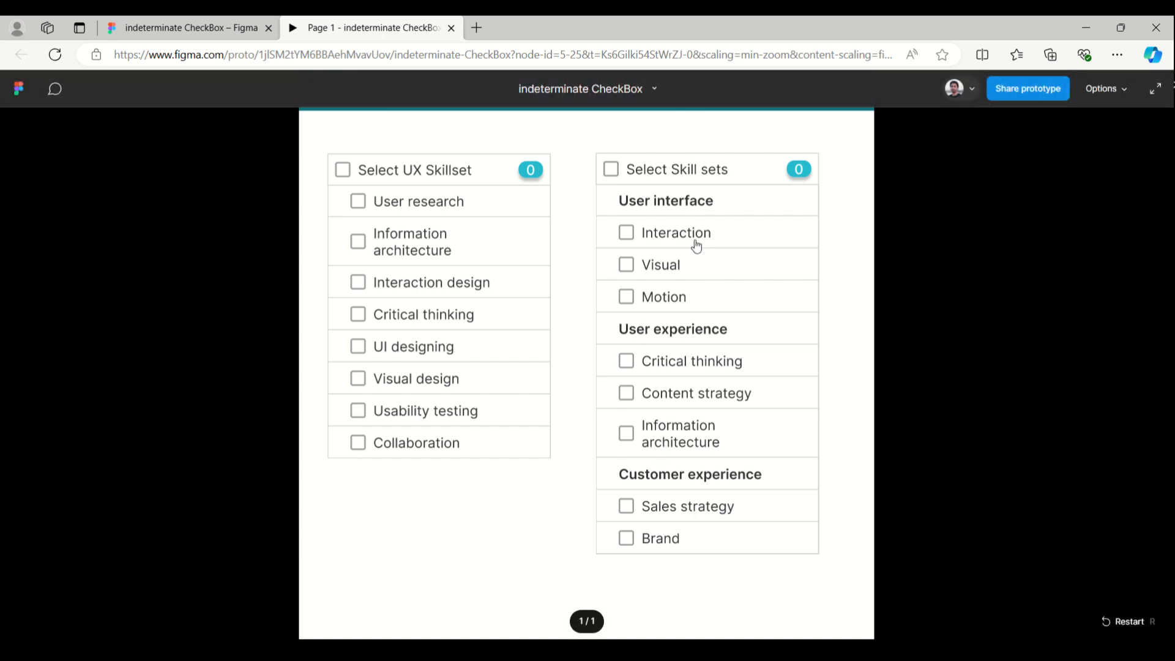
# Test the Select Skill sets list in the prototype by selecting all options and unchecking Sales strategy
pyautogui.click(671, 172)
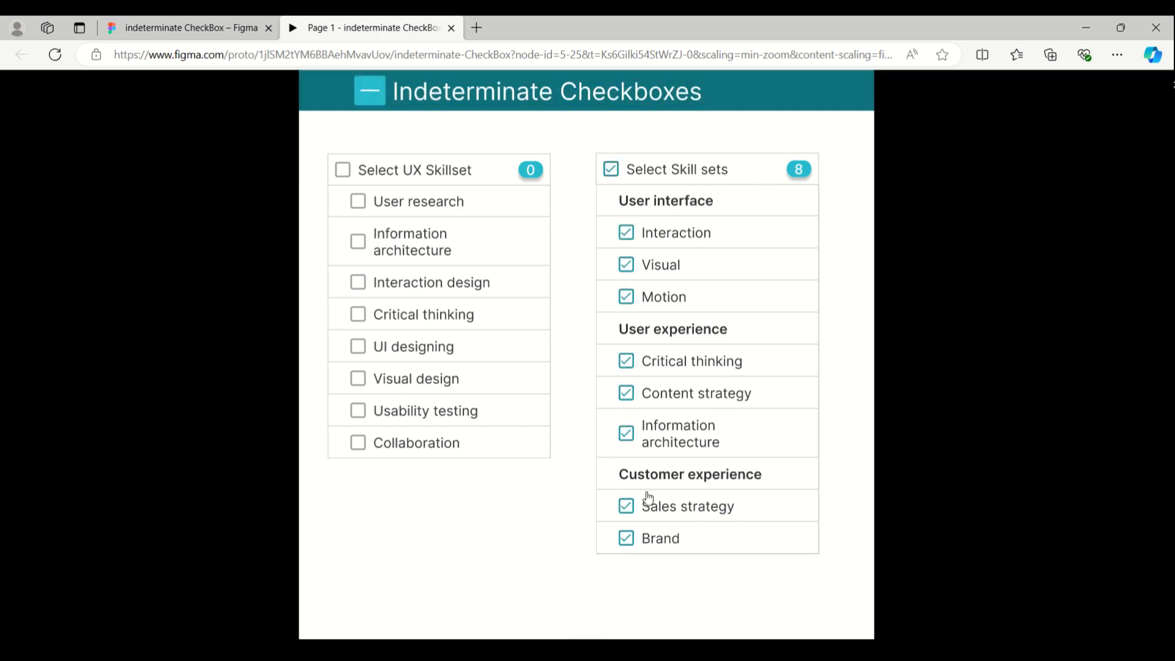
pyautogui.click(678, 509)
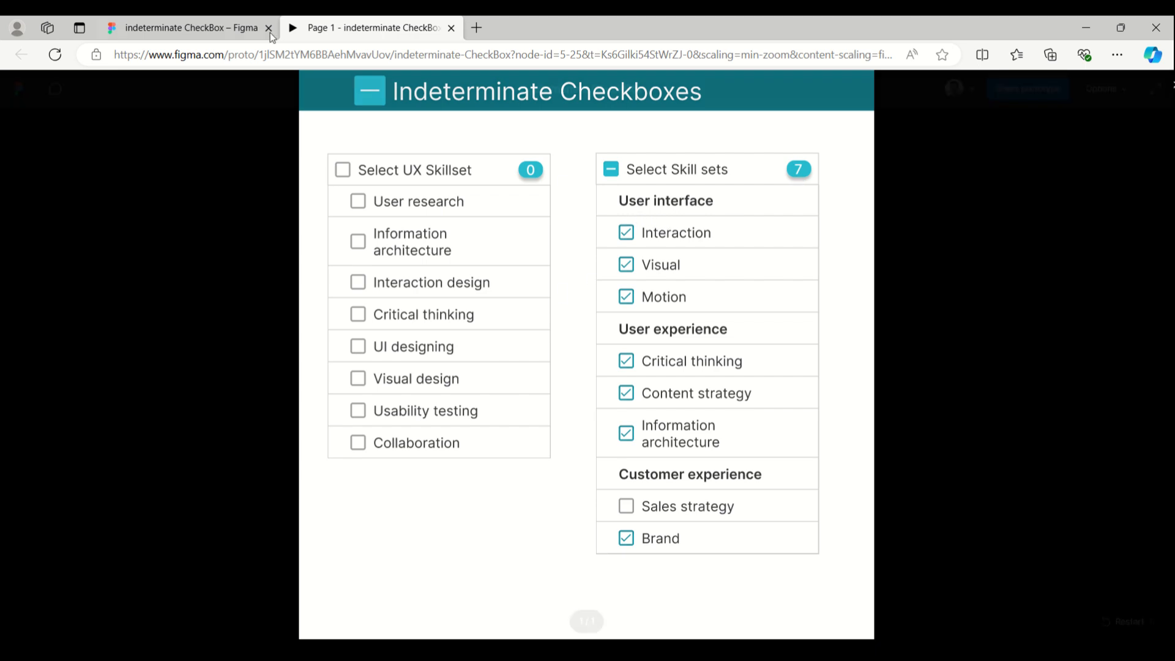
# Return to the design file and widen the Indeterminate Checkboxes frame to about 1163 px, keeping its height
pyautogui.click(196, 30)
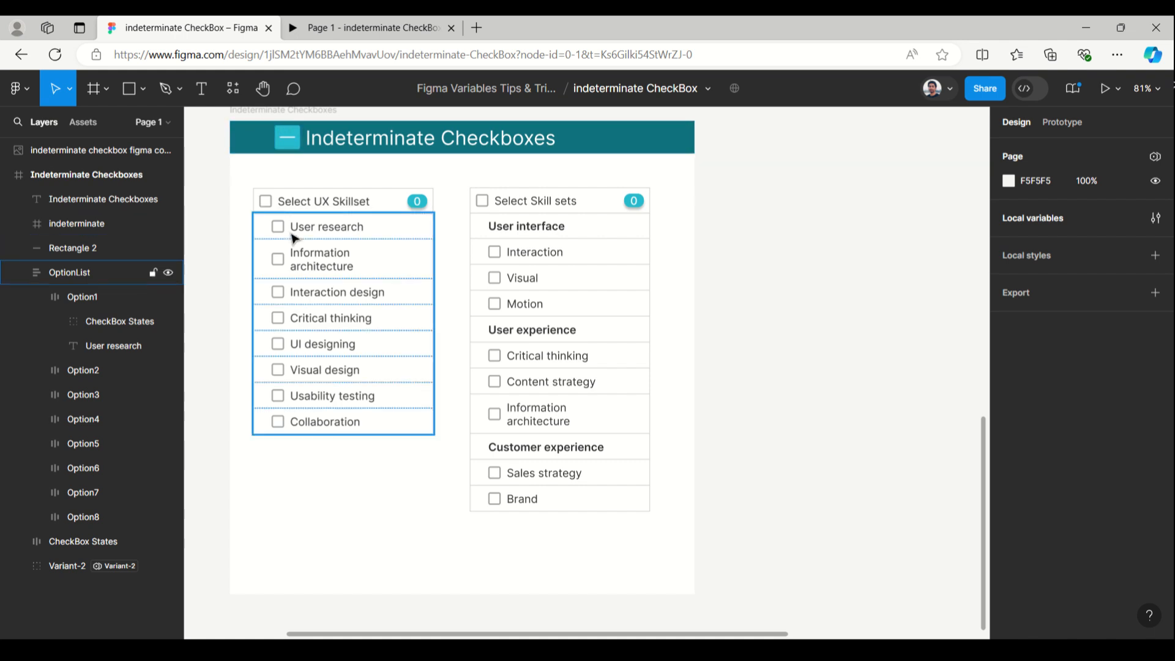
pyautogui.scroll(1, 276, 187)
pyautogui.click(245, 116)
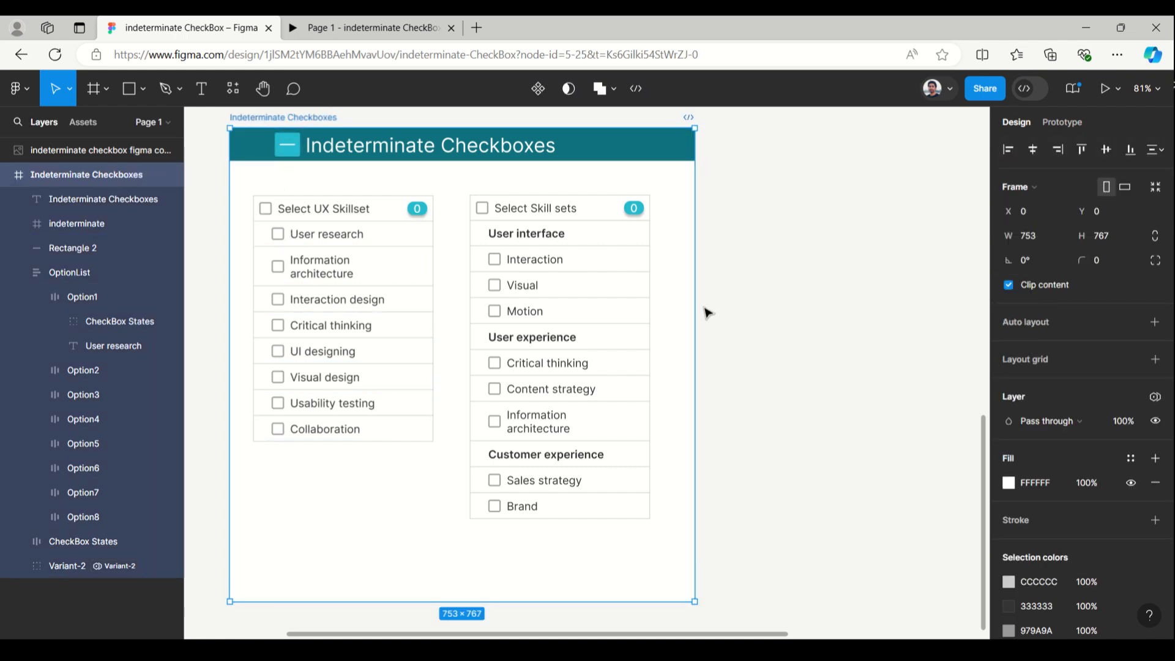
pyautogui.moveTo(698, 306); pyautogui.dragTo(948, 301)
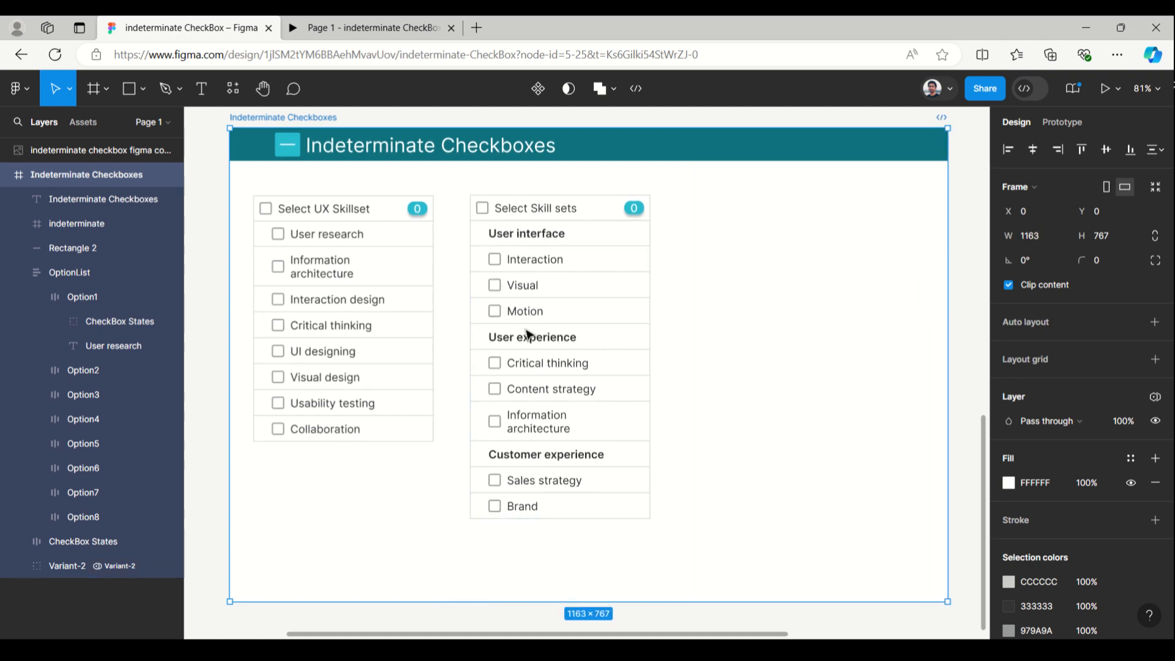
pyautogui.click(965, 164)
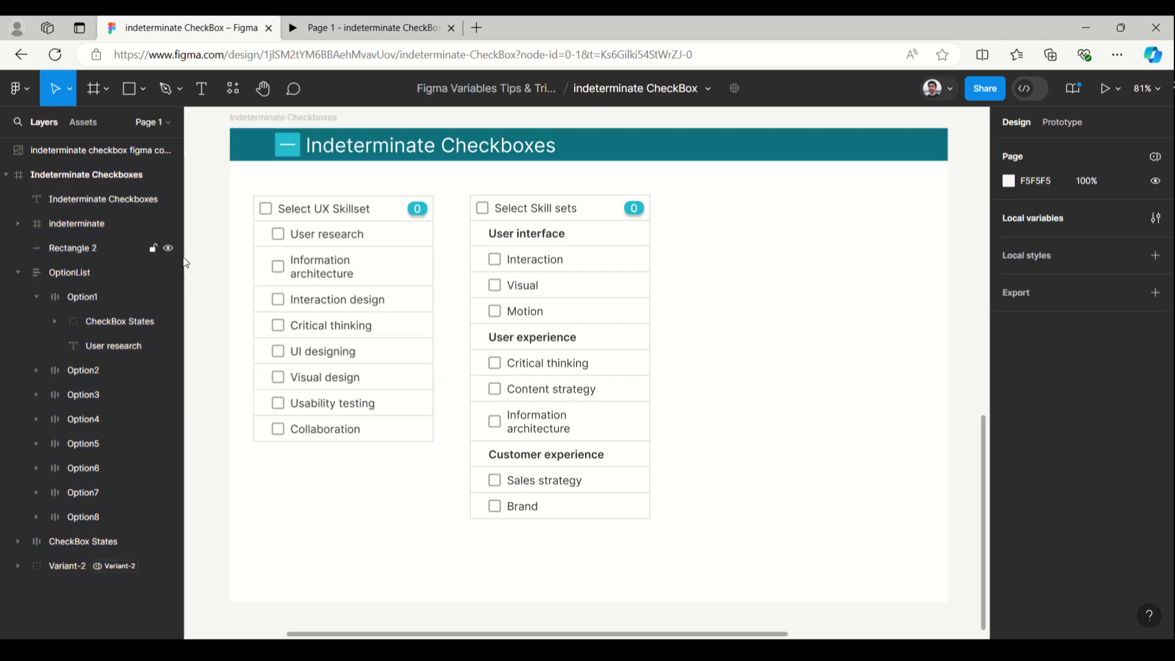
# Add a third mode named Variant-3 to the local variables collection
pyautogui.scroll(-1, 213, 261)
pyautogui.scroll(-1, 213, 262)
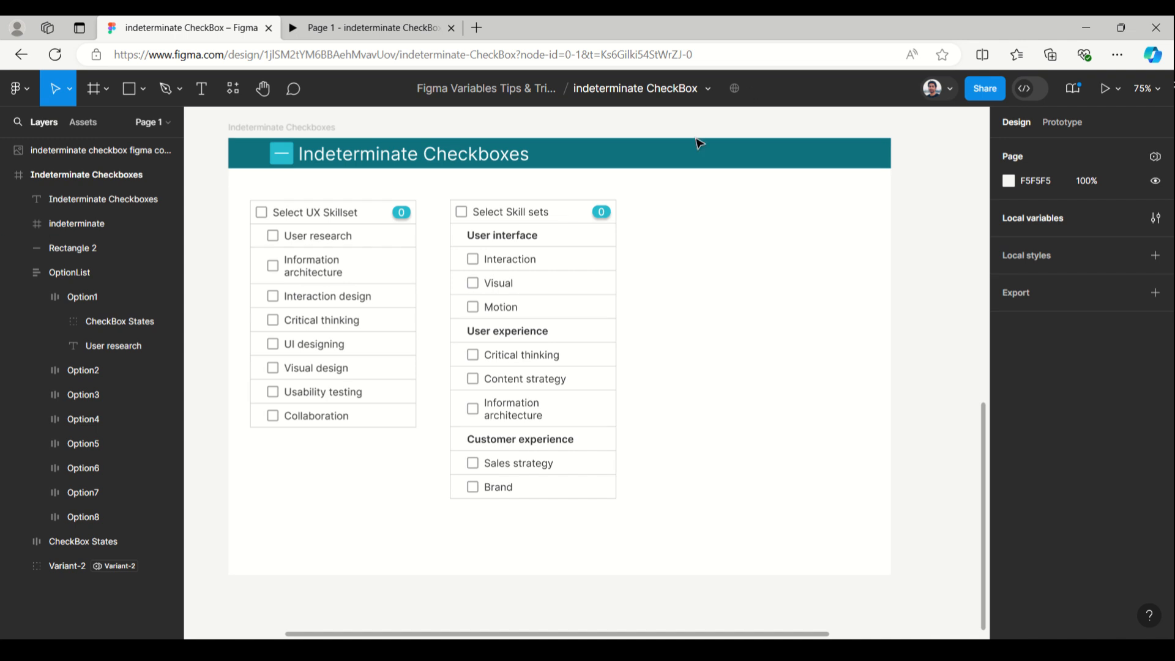
pyautogui.scroll(1, 876, 235)
pyautogui.scroll(1, 876, 235)
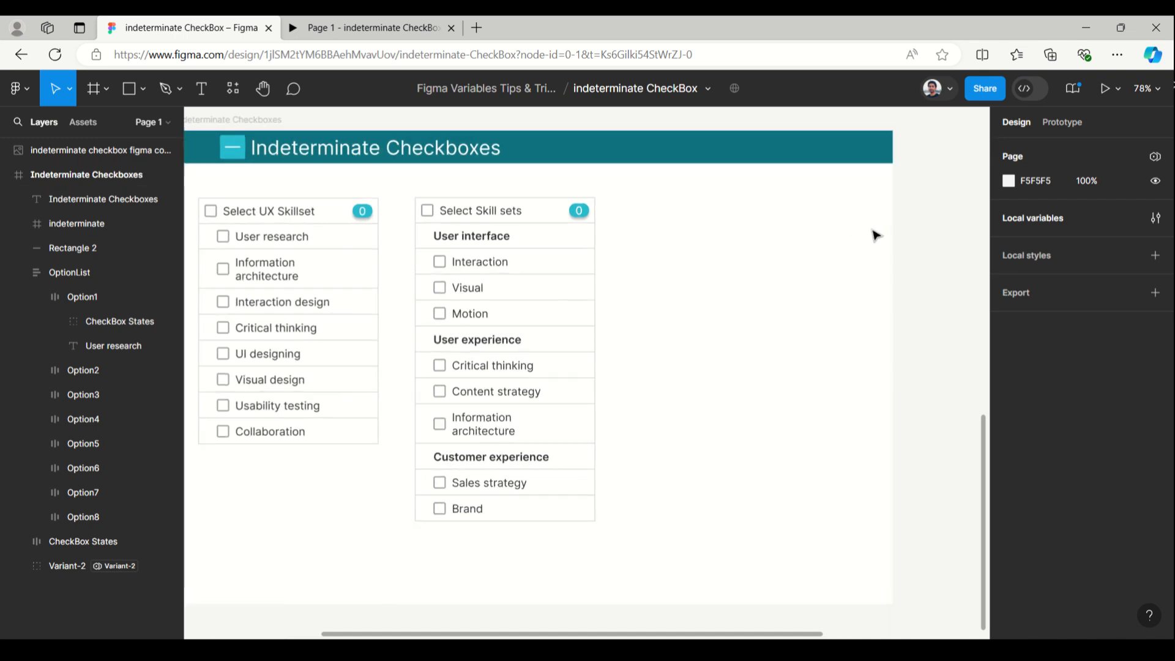
pyautogui.click(1004, 218)
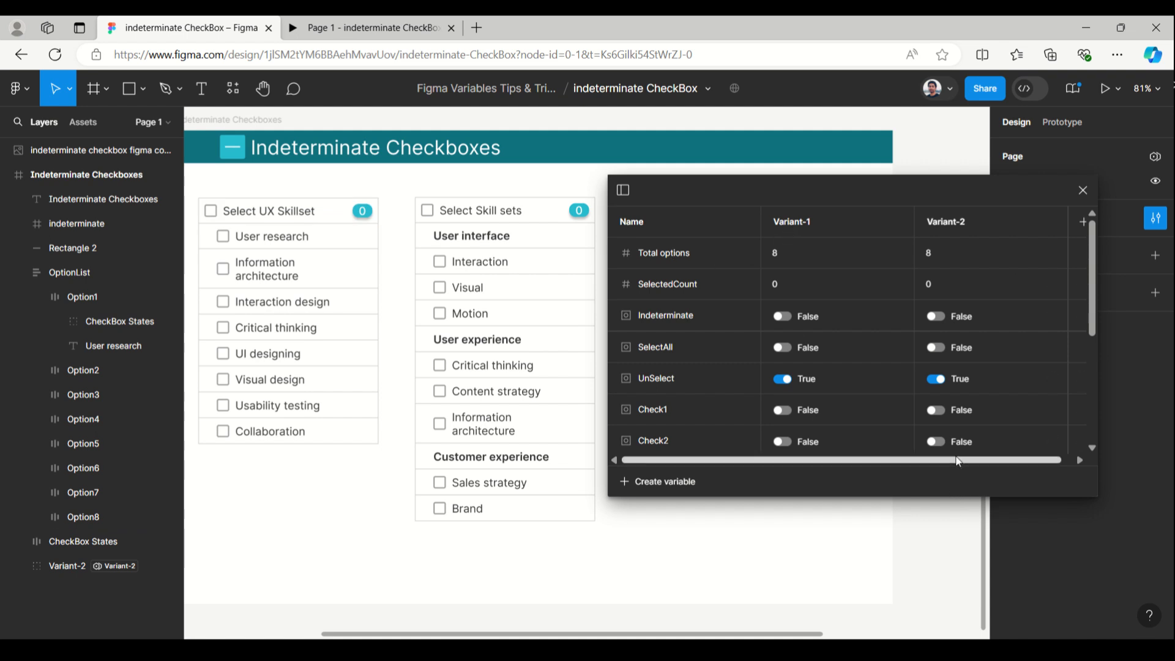
pyautogui.moveTo(958, 461); pyautogui.dragTo(1024, 462)
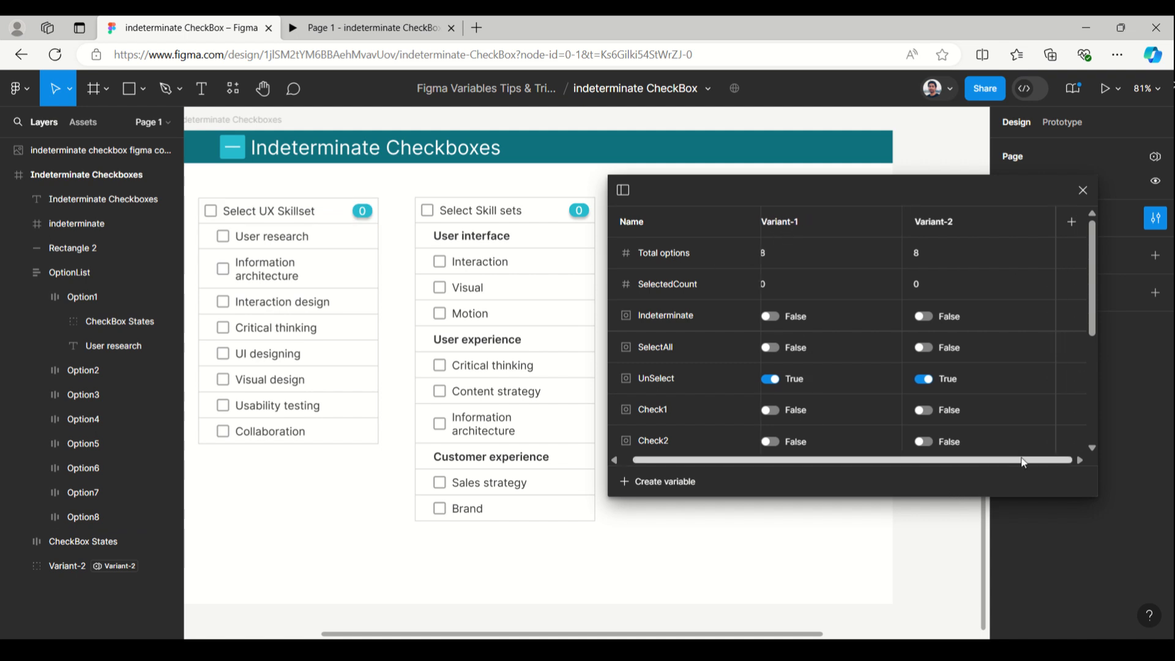
pyautogui.doubleClick(957, 226)
pyautogui.hotkey('ctrl', 'c')
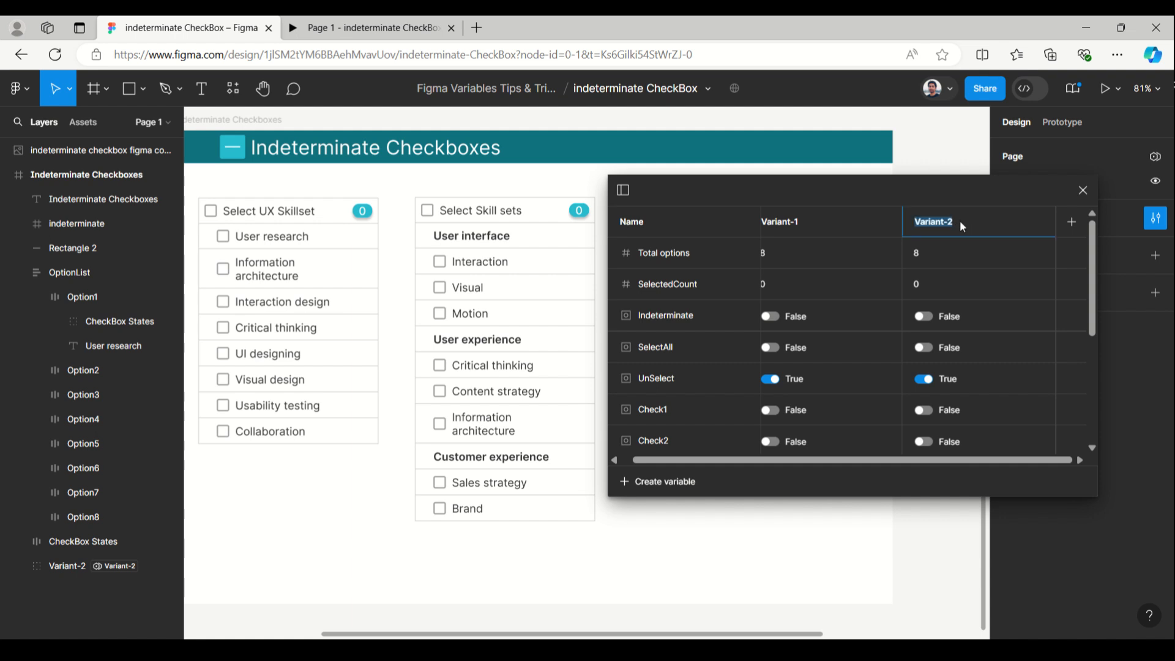
pyautogui.click(1068, 221)
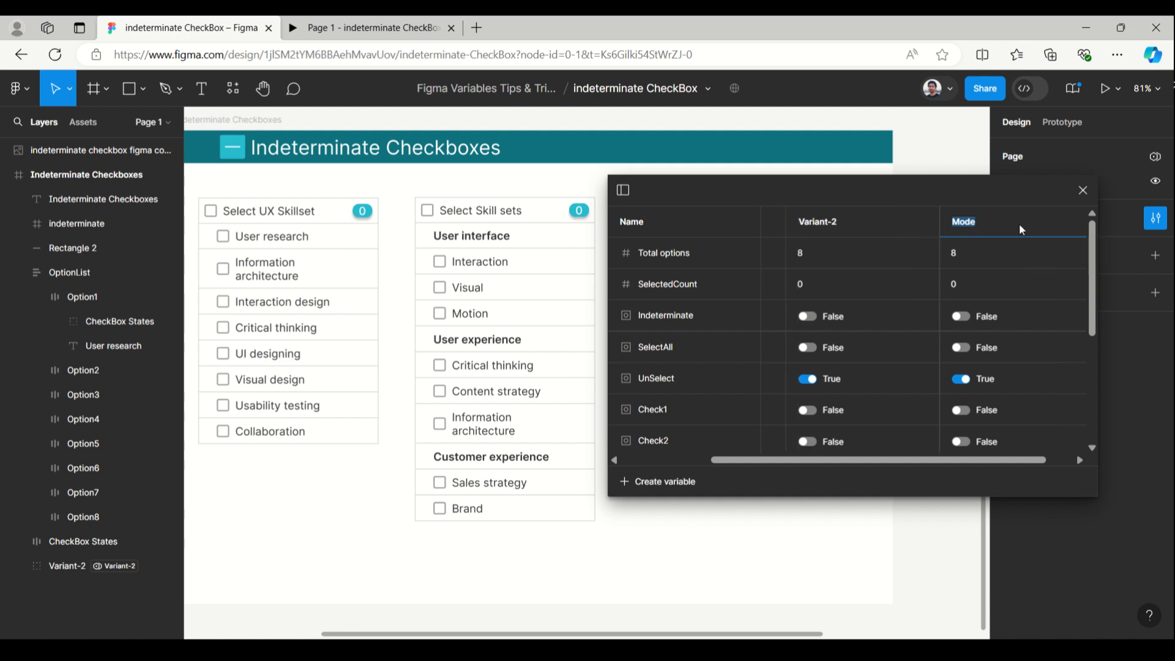
pyautogui.hotkey('ctrl', 'v')
pyautogui.click(578, 268)
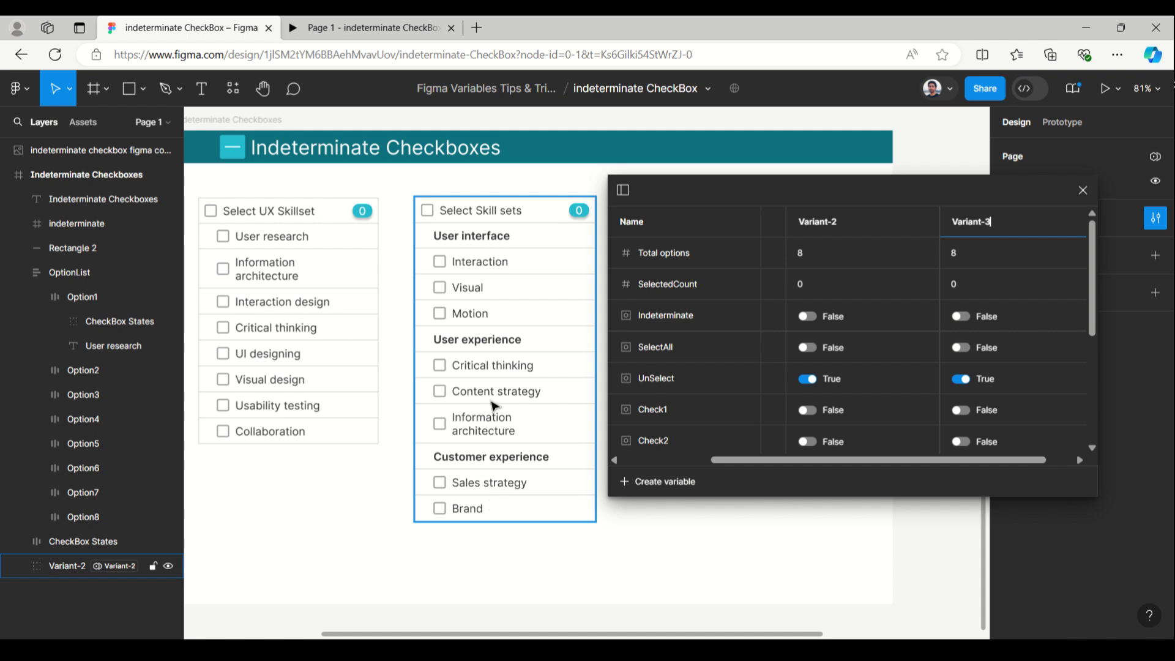
# Try to set Variant-3's Total options to 9, and duplicate the Check9 variable and delete the copy
pyautogui.click(955, 252)
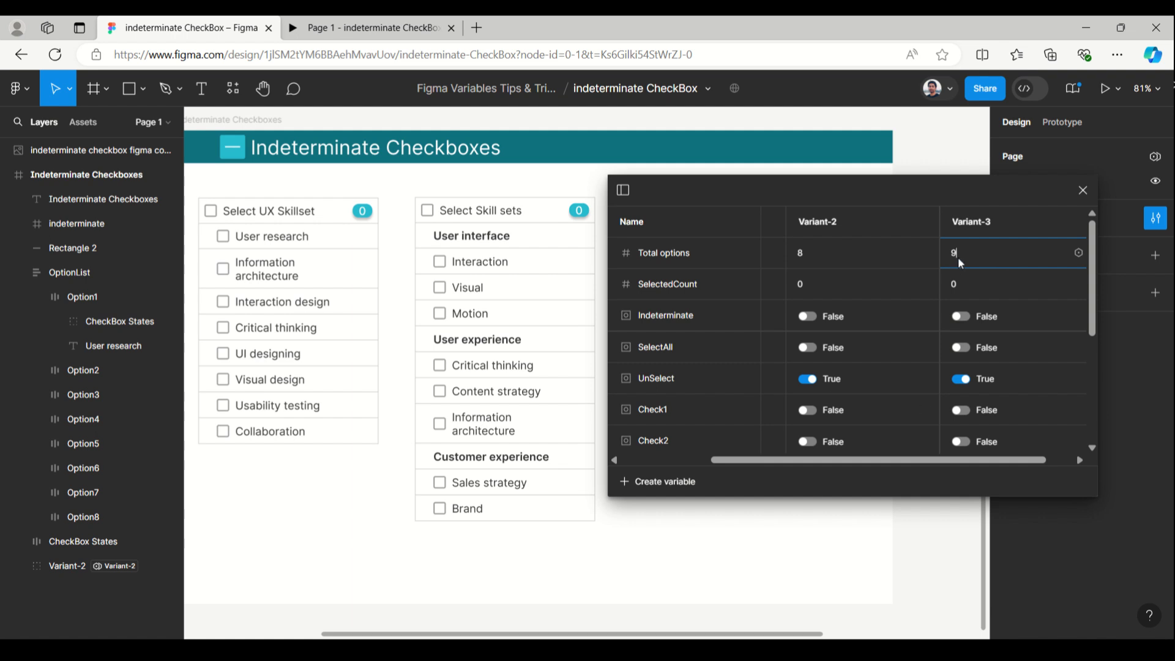
pyautogui.scroll(-5, 852, 393)
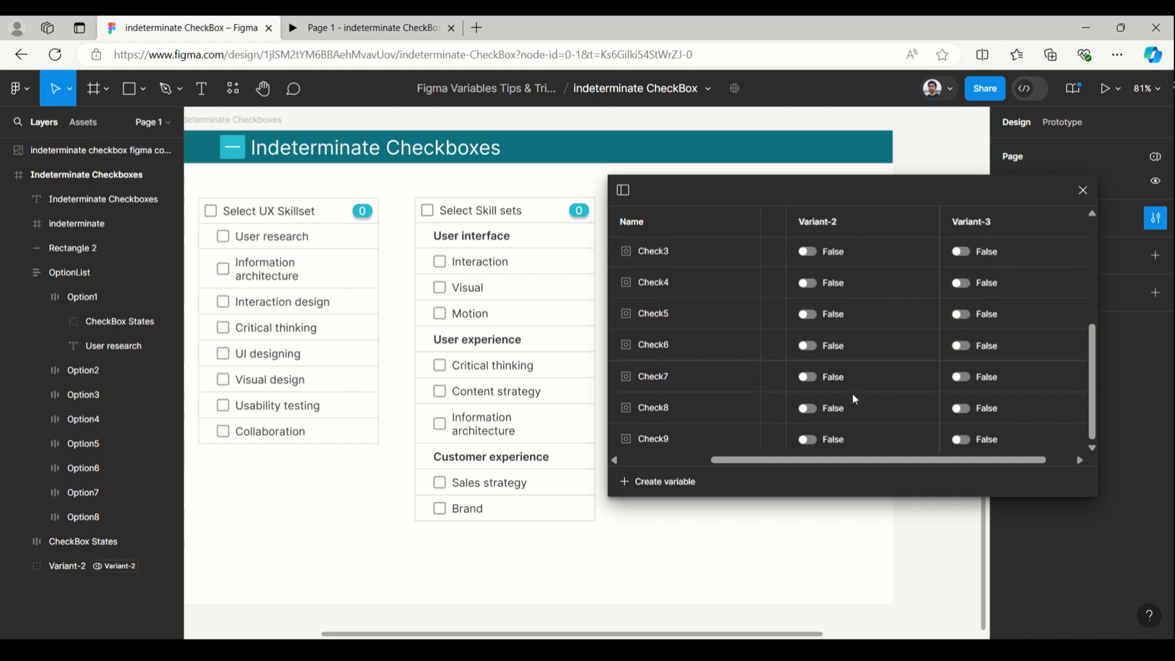
pyautogui.click(674, 442)
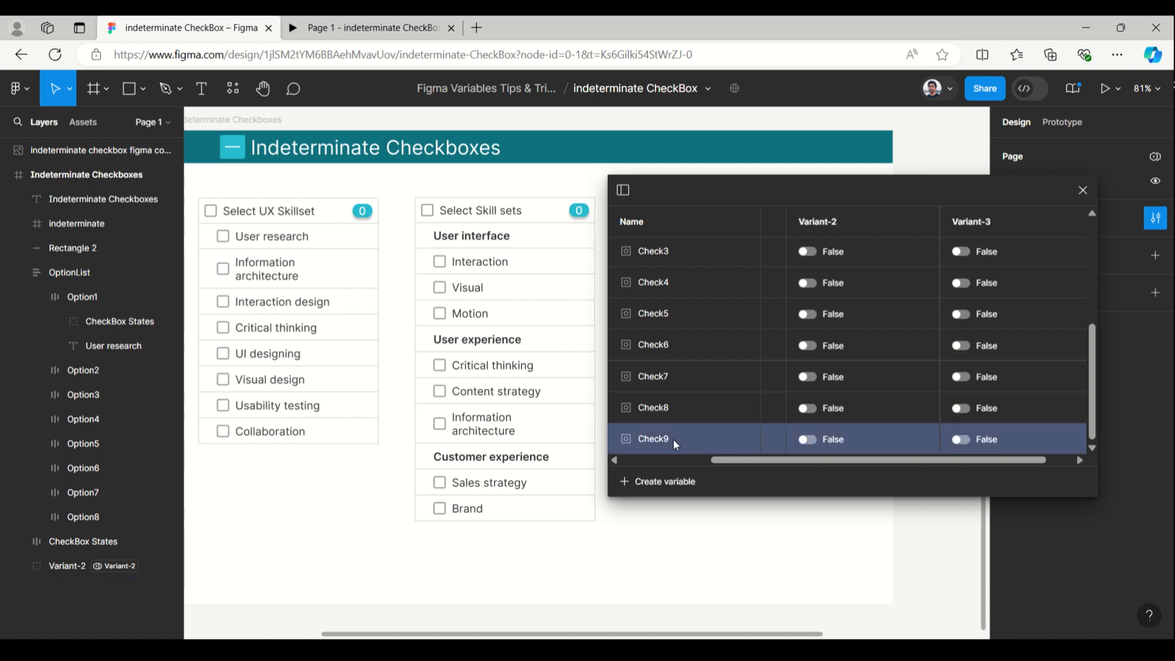
pyautogui.rightClick(709, 437)
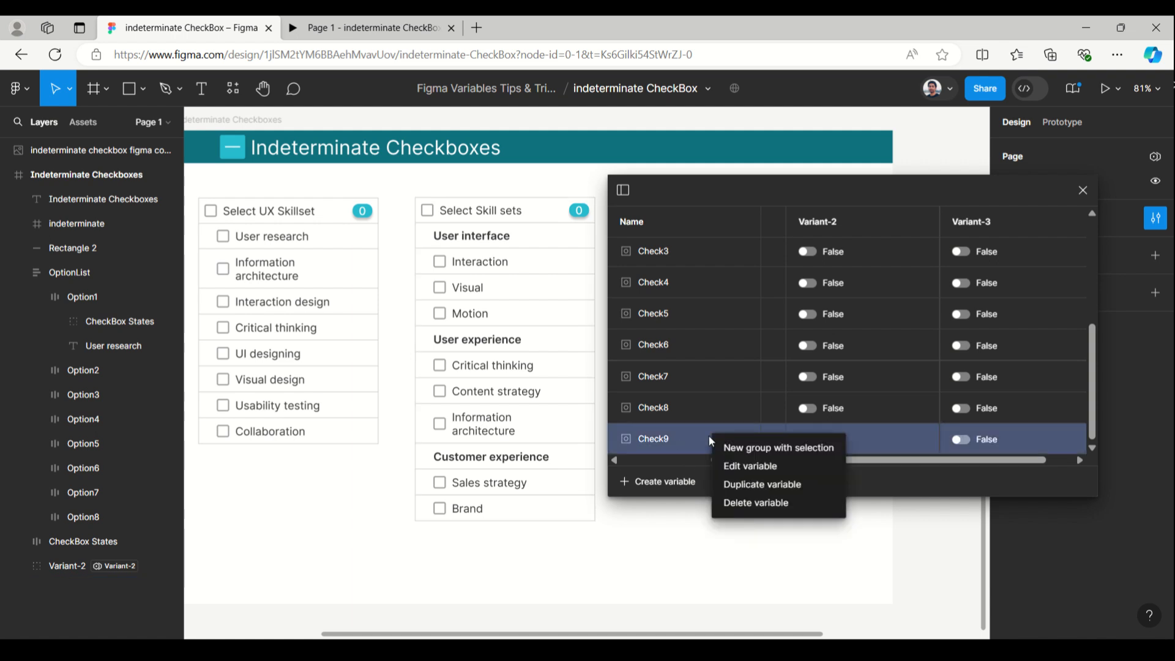
pyautogui.click(727, 484)
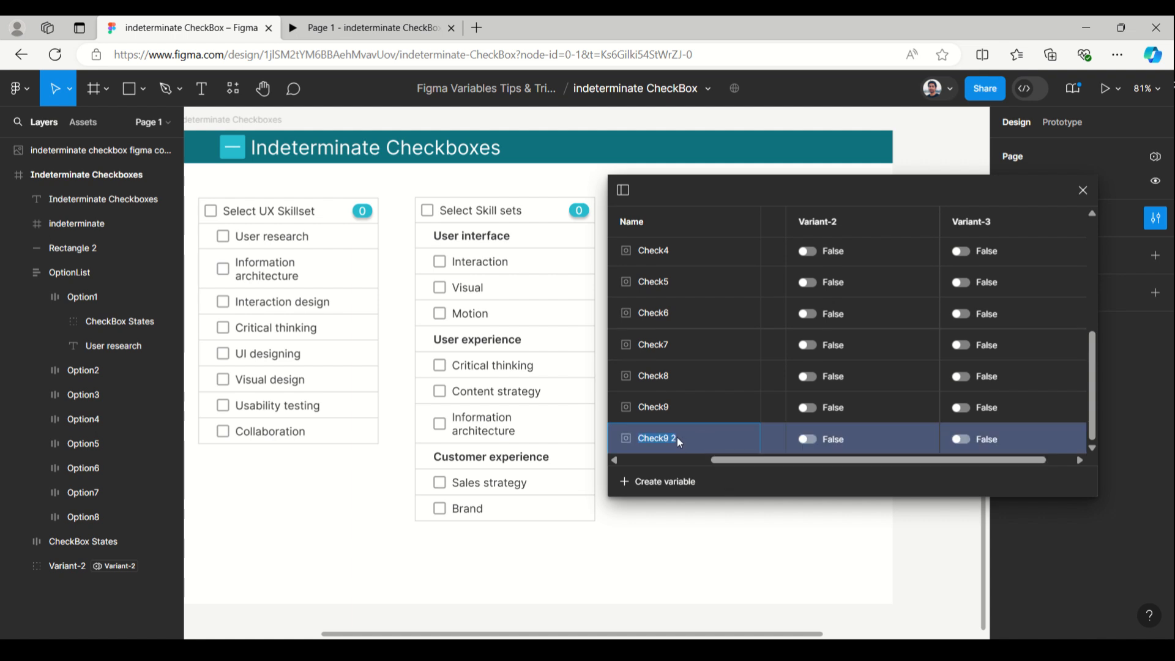
pyautogui.click(678, 442)
pyautogui.rightClick(621, 438)
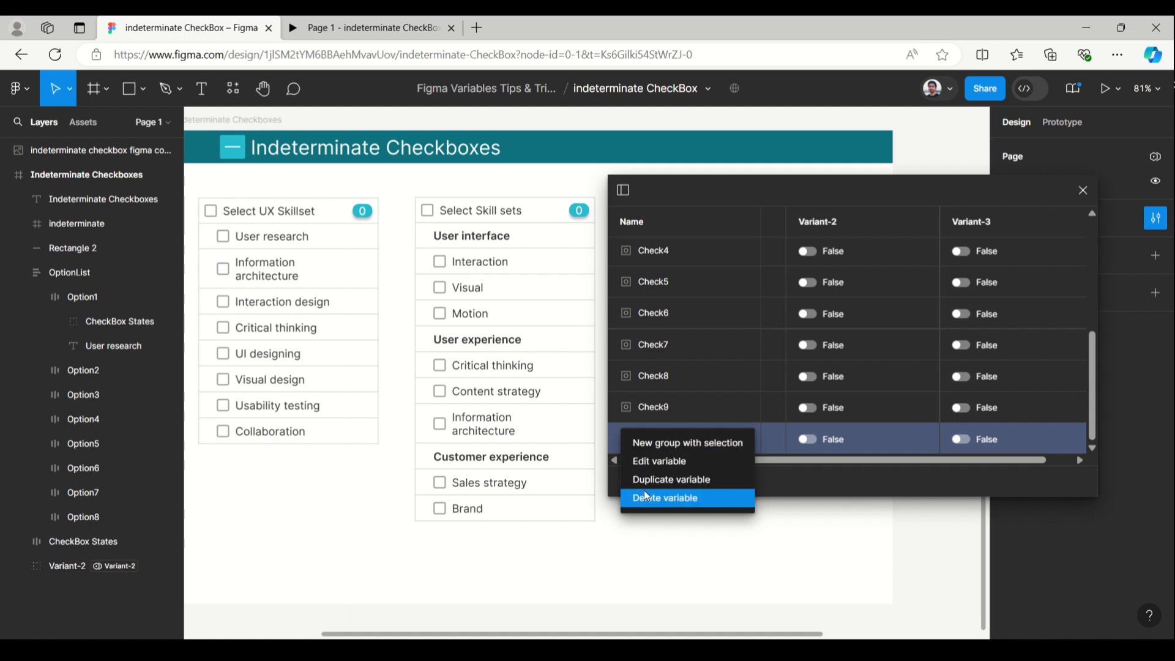
pyautogui.click(645, 497)
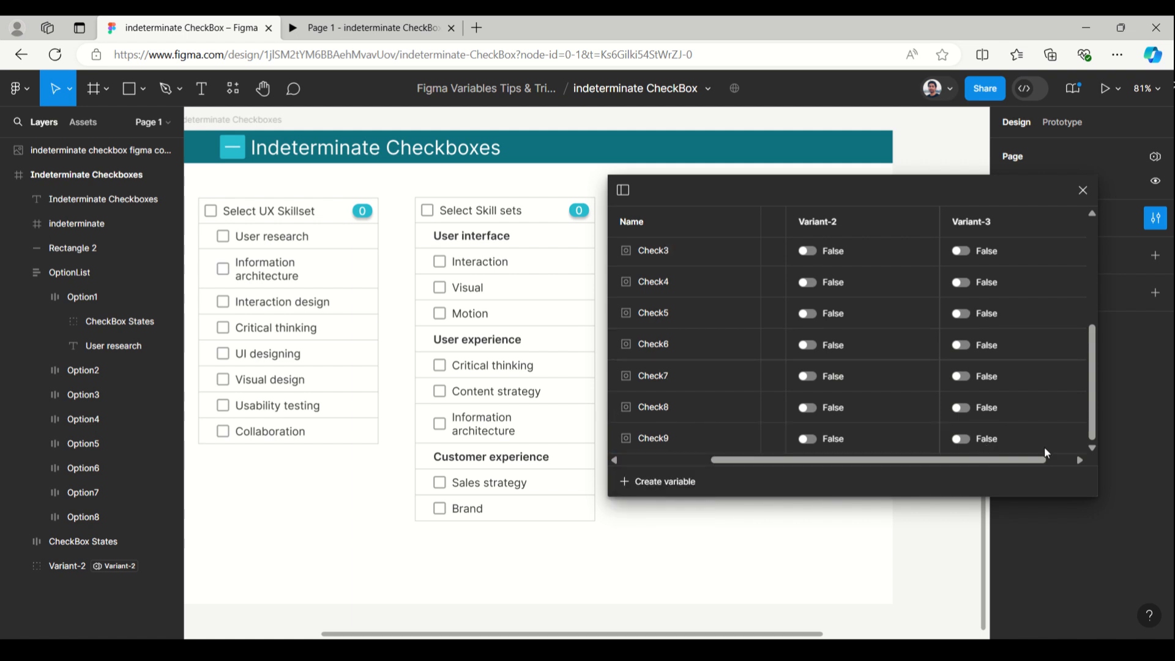
# Set the Total options variable to 9 for the Variant-3 mode and close the local variables table
pyautogui.scroll(5, 1067, 387)
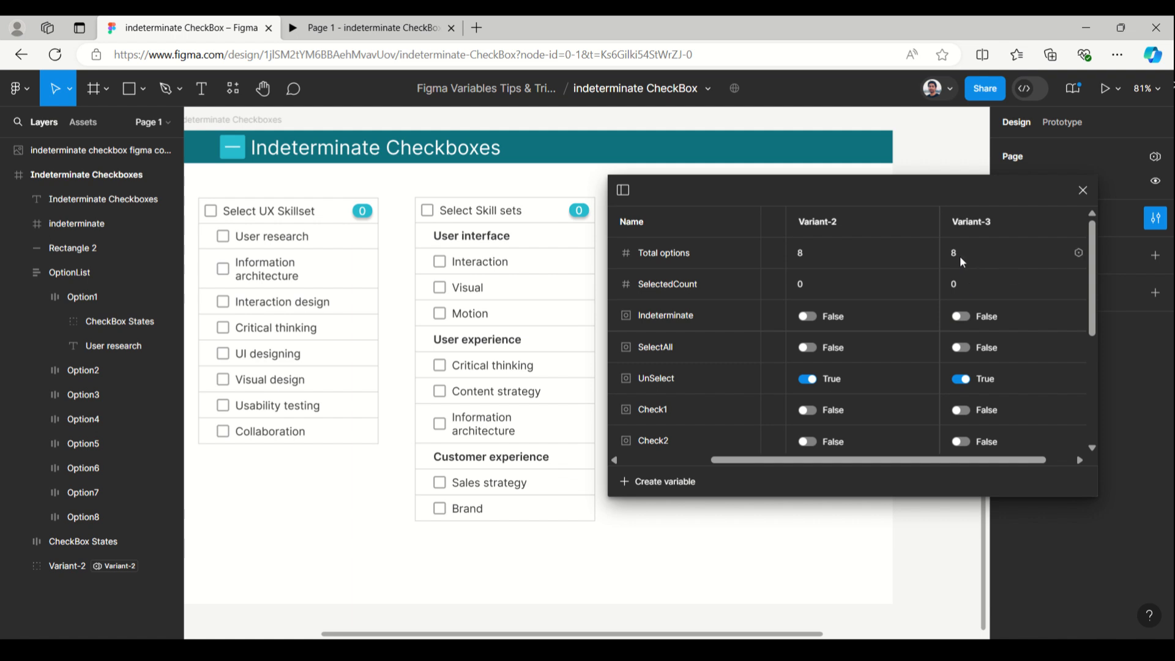
pyautogui.hscroll(2, 905, 464)
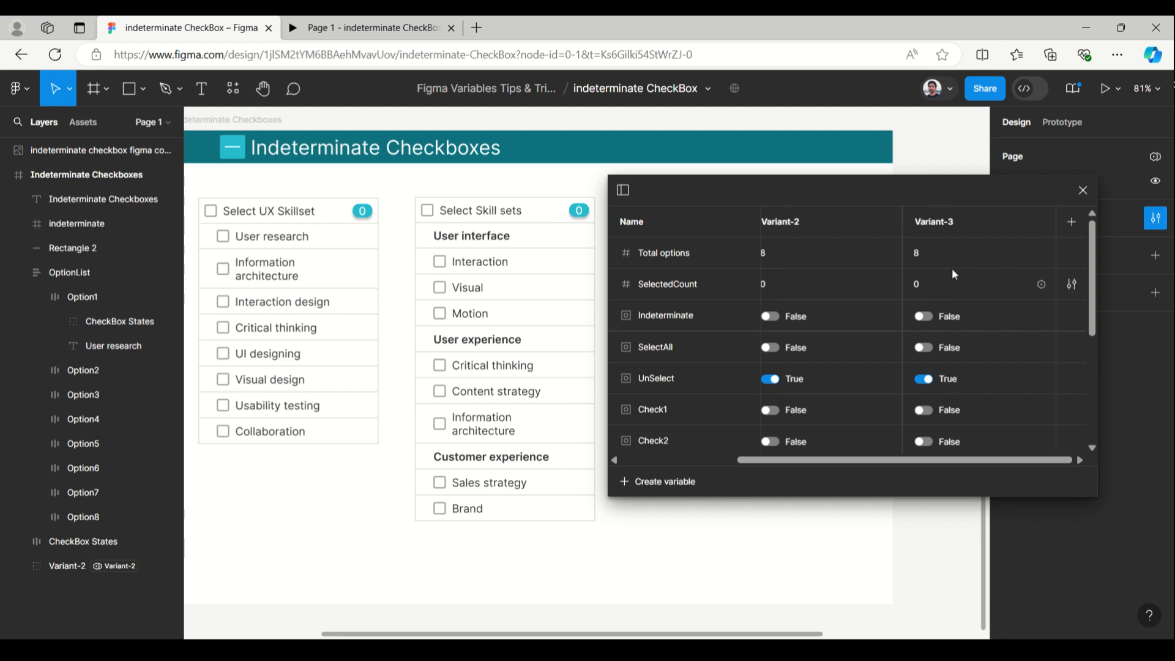
pyautogui.click(921, 255)
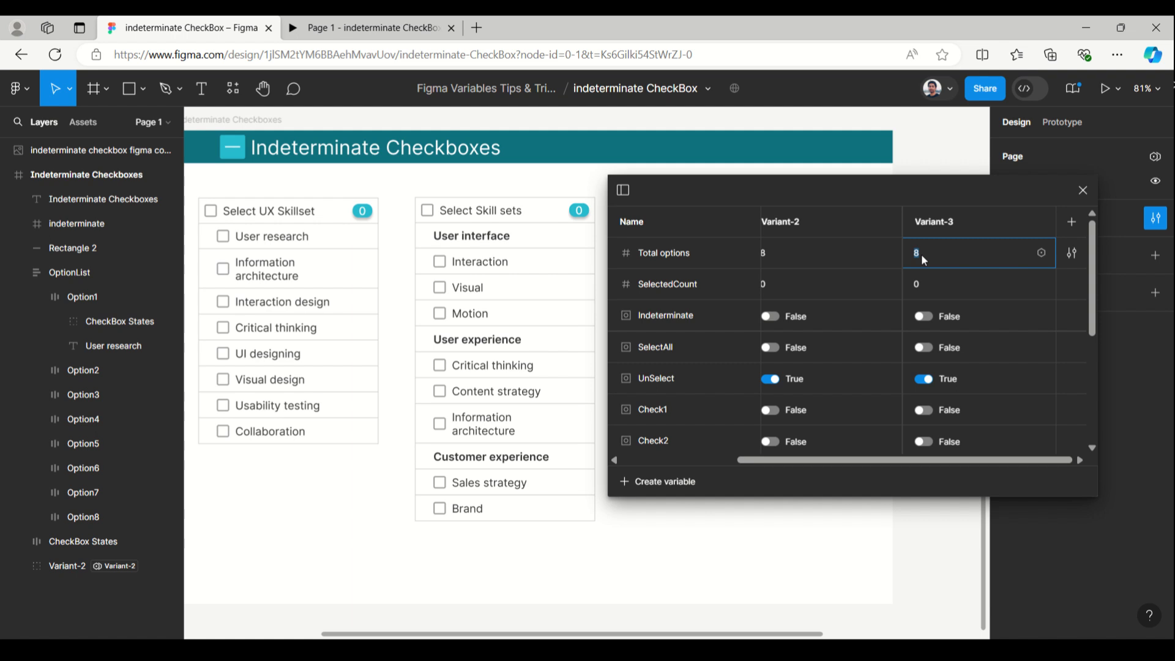
pyautogui.click(985, 194)
pyautogui.scroll(-4, 986, 410)
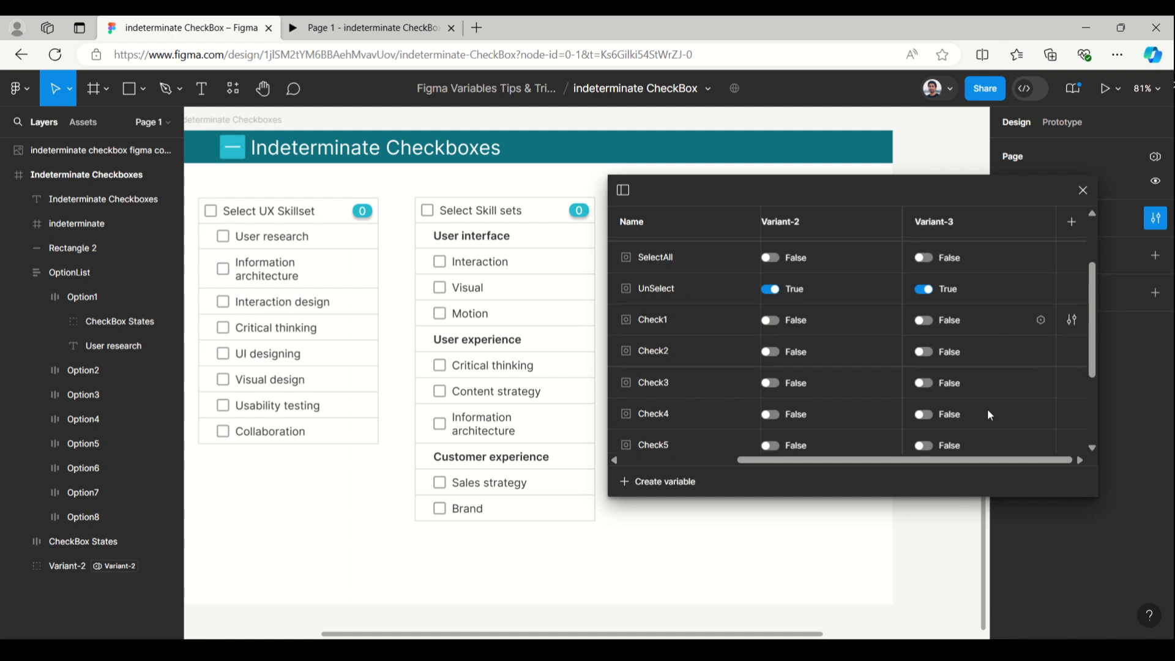
pyautogui.scroll(4, 987, 409)
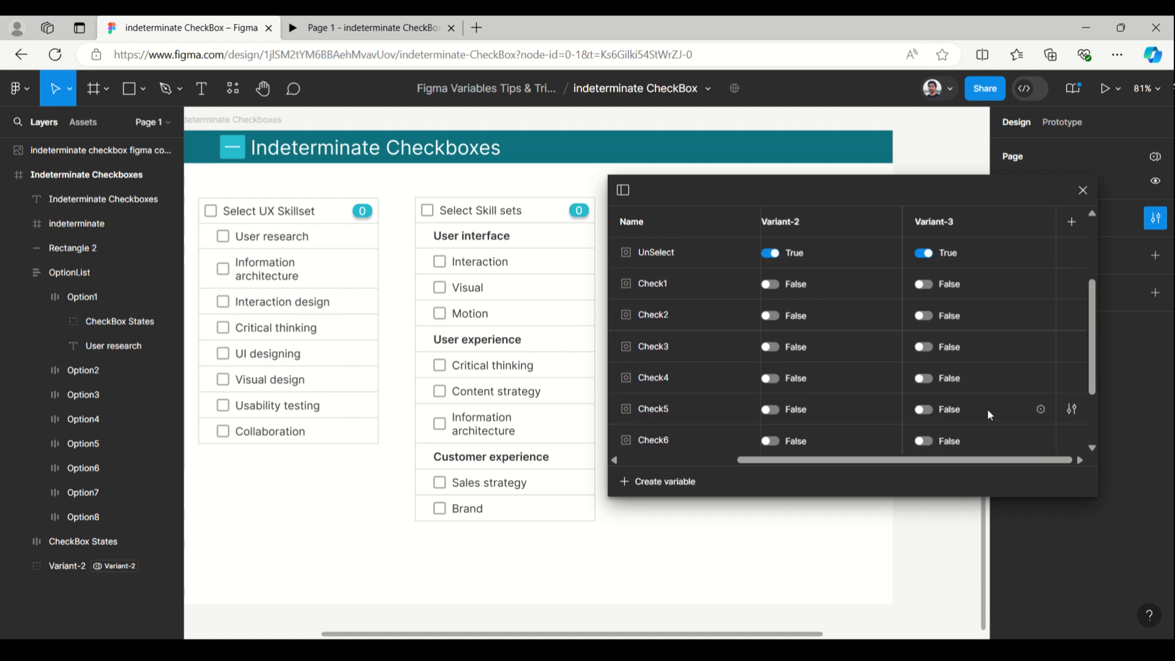
pyautogui.click(1080, 190)
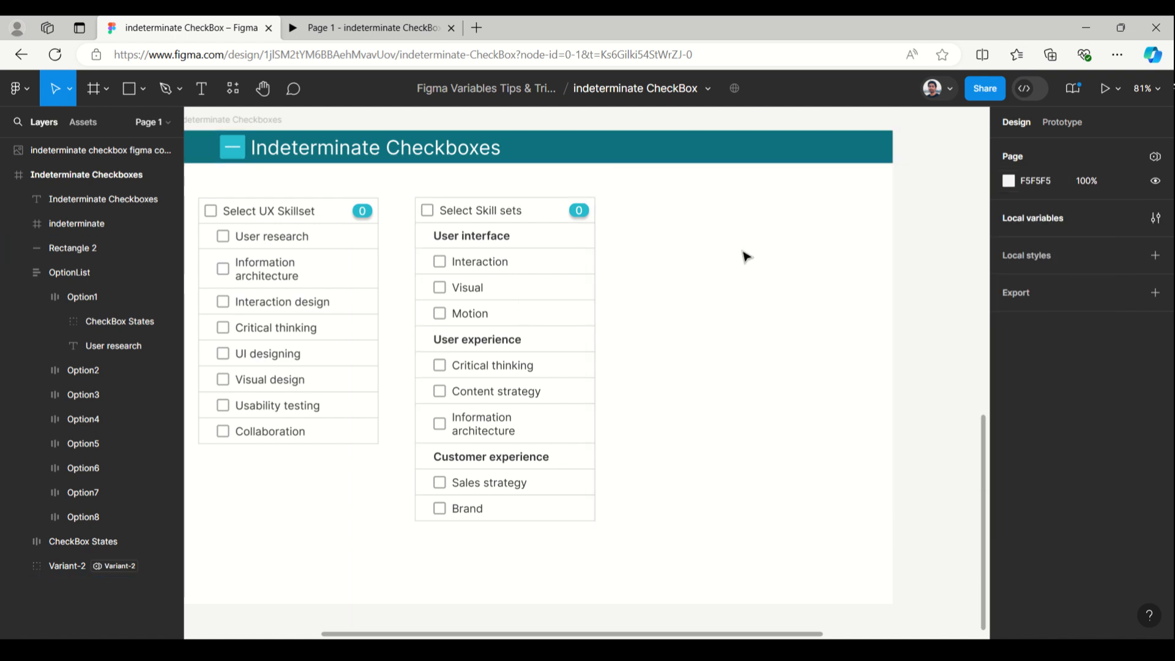
# Reopen the local variables table and check the Variant-3 mode's values
pyautogui.click(1013, 218)
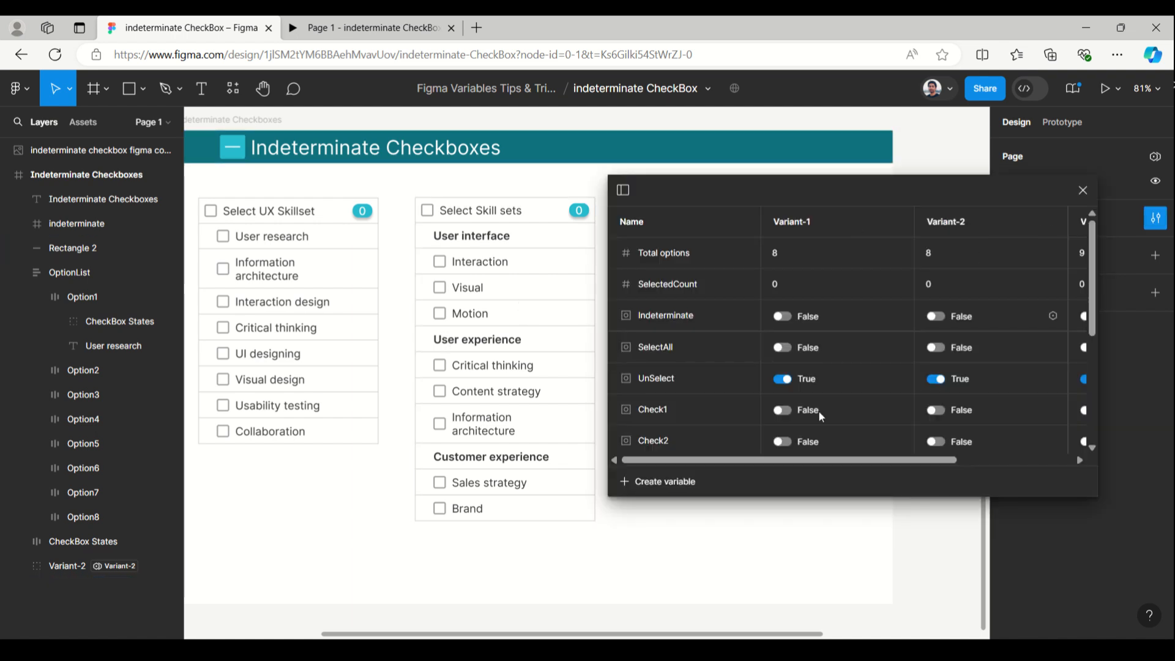
pyautogui.moveTo(818, 460); pyautogui.dragTo(1002, 455)
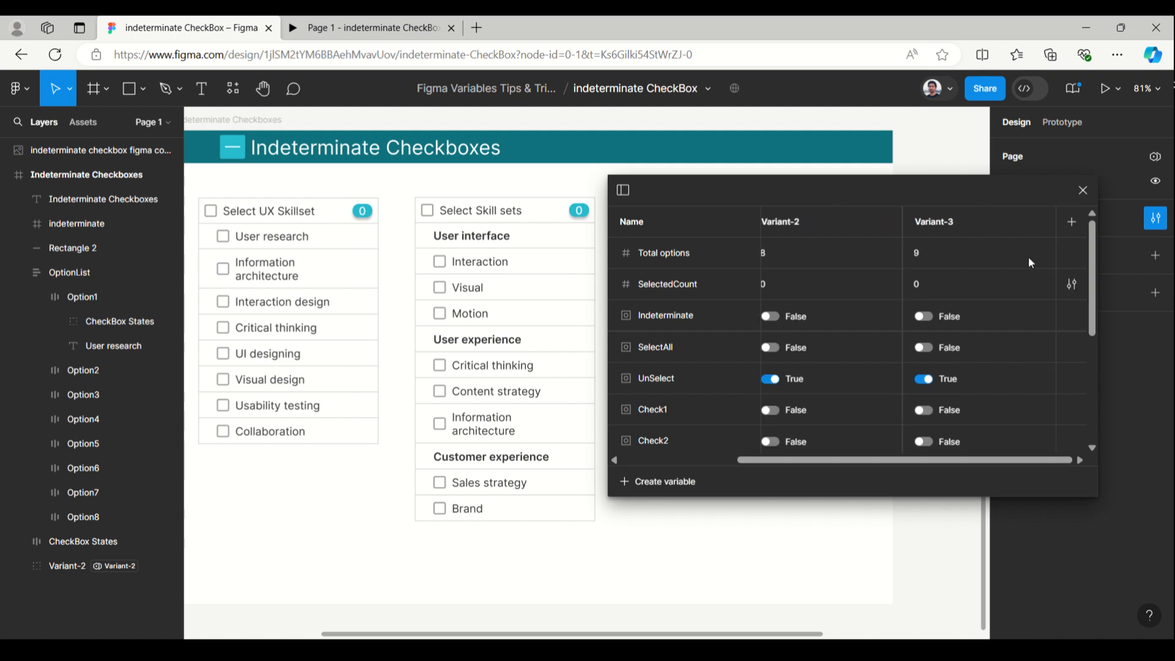
# Review Variant-3's Total options value and the Check9 variable in the local variables table, and close the table
pyautogui.doubleClick(930, 247)
pyautogui.scroll(-1, 997, 427)
pyautogui.scroll(-5, 996, 426)
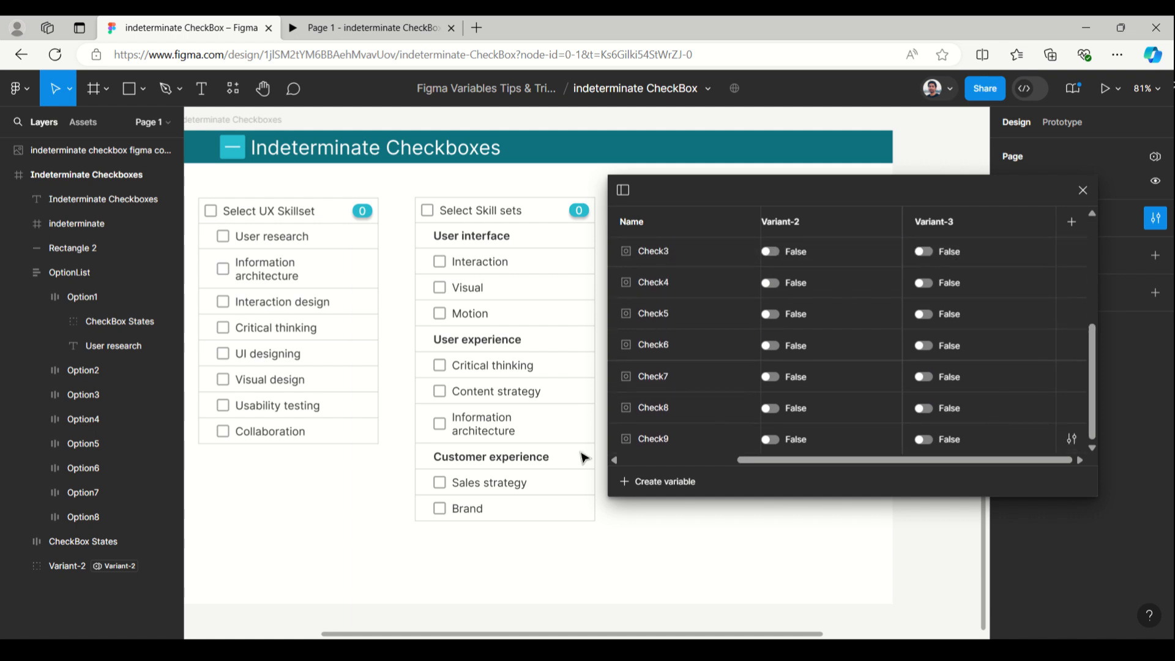
pyautogui.click(671, 438)
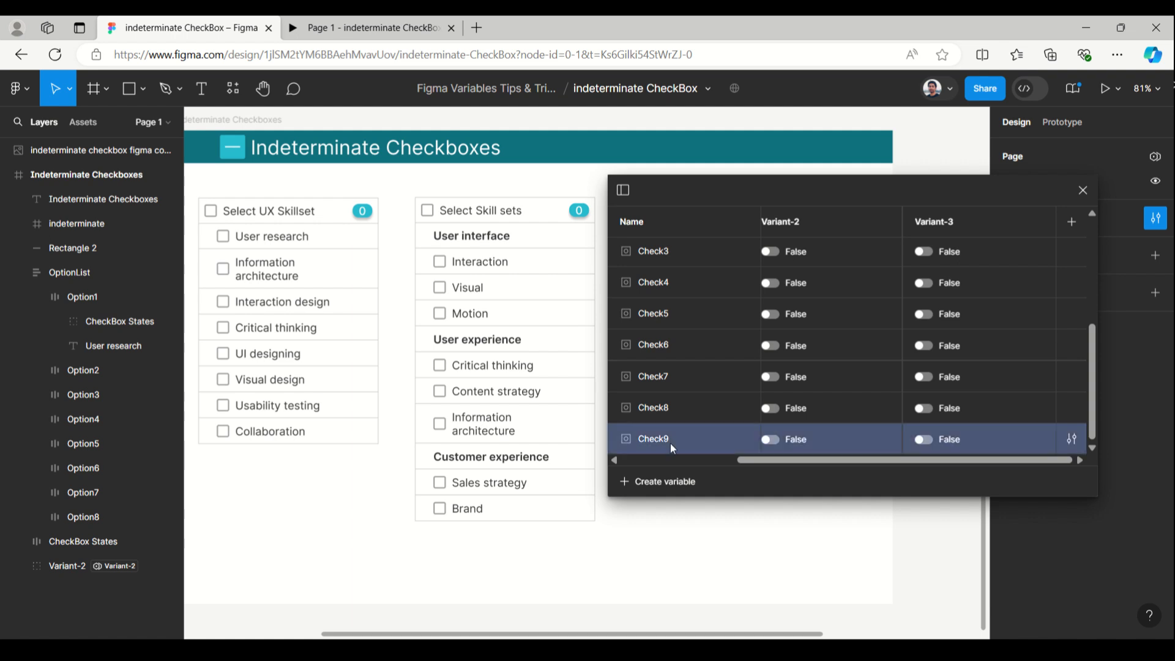
pyautogui.scroll(5, 1015, 349)
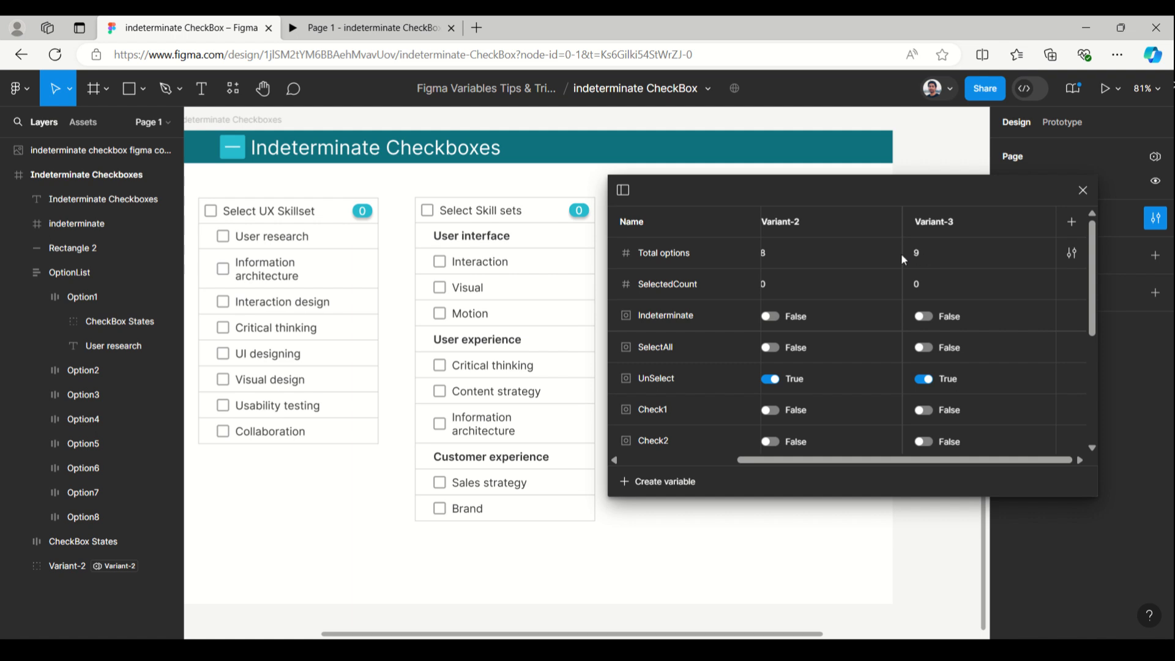
pyautogui.click(1083, 191)
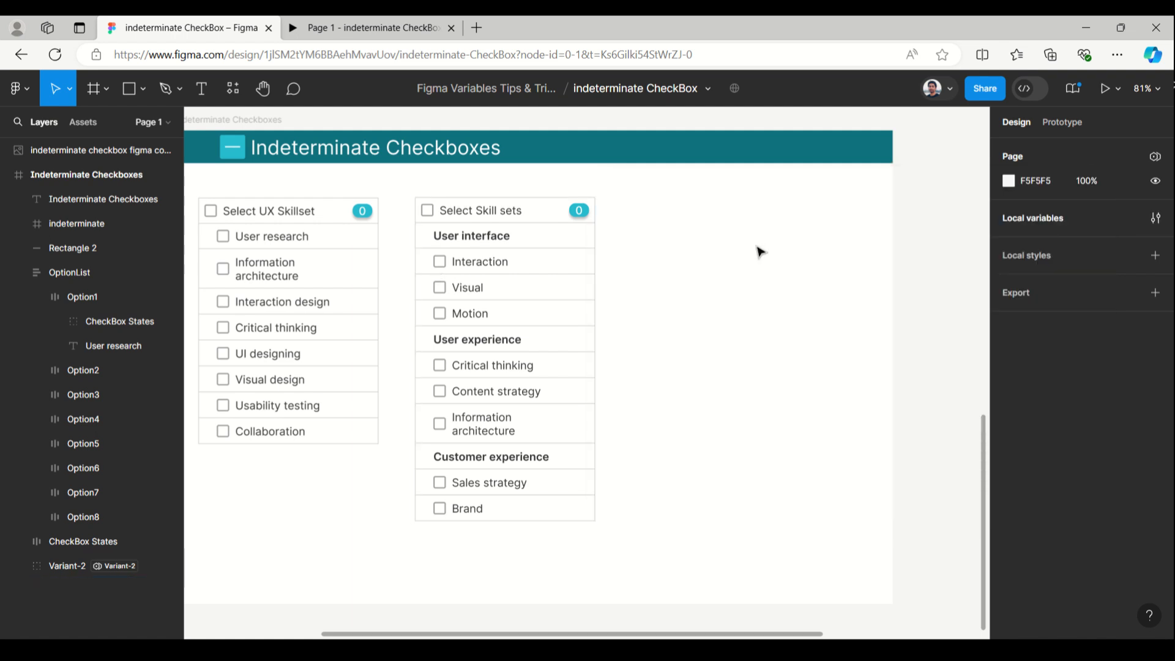
# Place a copy of the Select Skill sets list beside the original and set the copy's IndeterminateCheckbox mode to Variant-3
pyautogui.moveTo(603, 192); pyautogui.dragTo(410, 538)
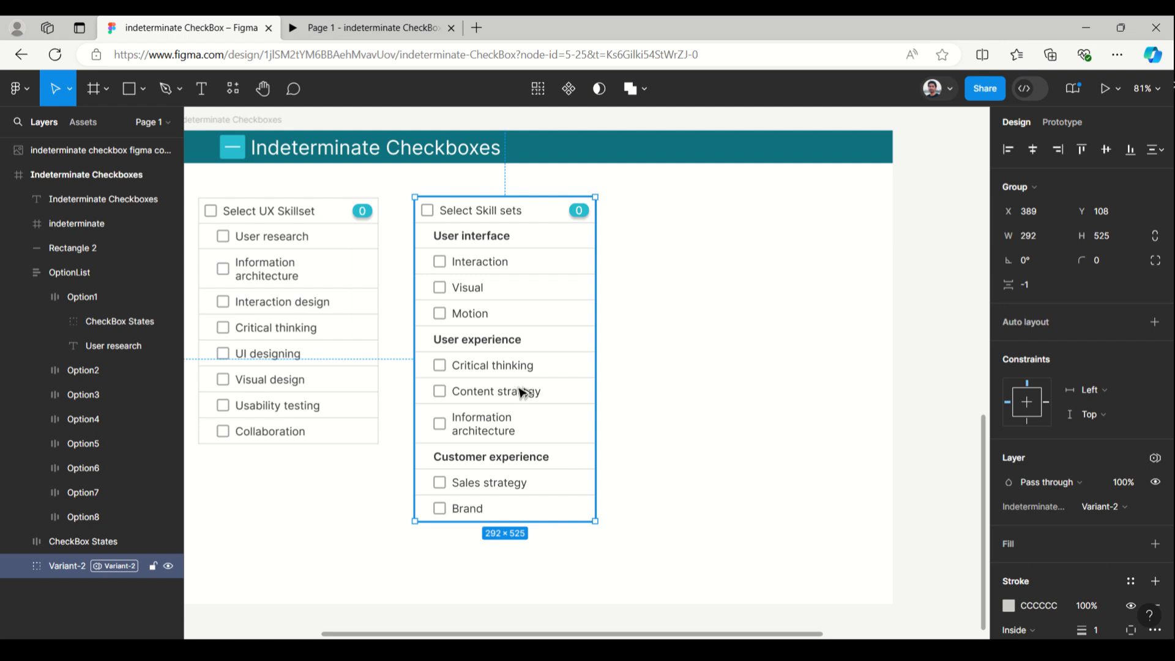
pyautogui.moveTo(522, 393); pyautogui.dragTo(727, 393)
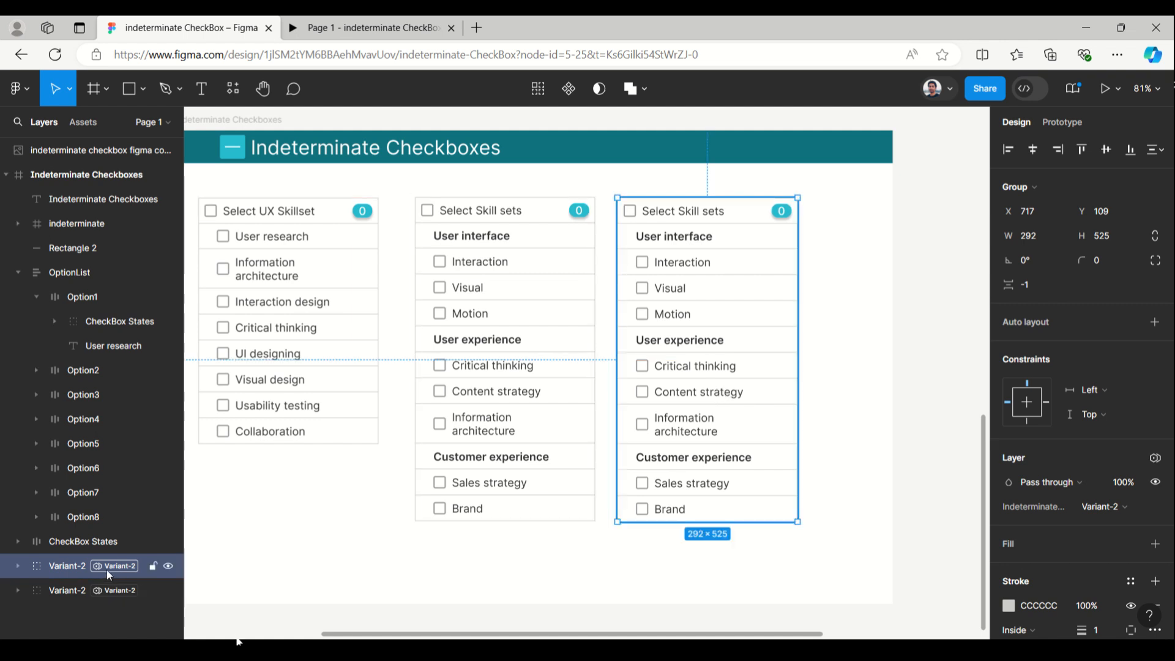
pyautogui.click(1154, 459)
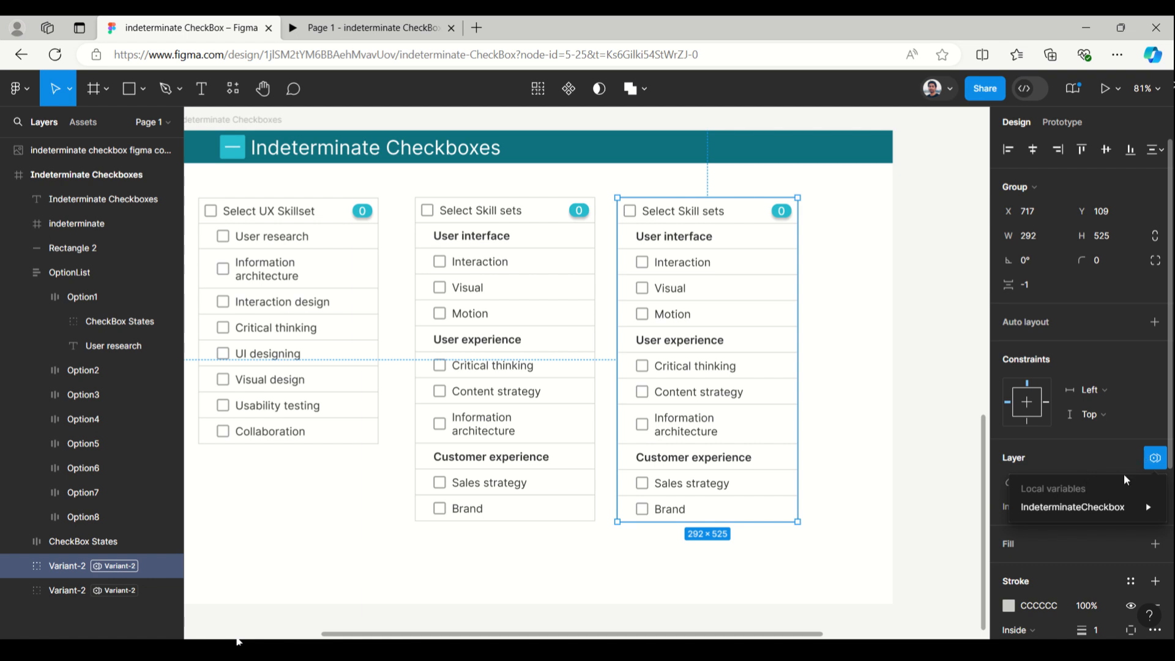
pyautogui.moveTo(1082, 505)
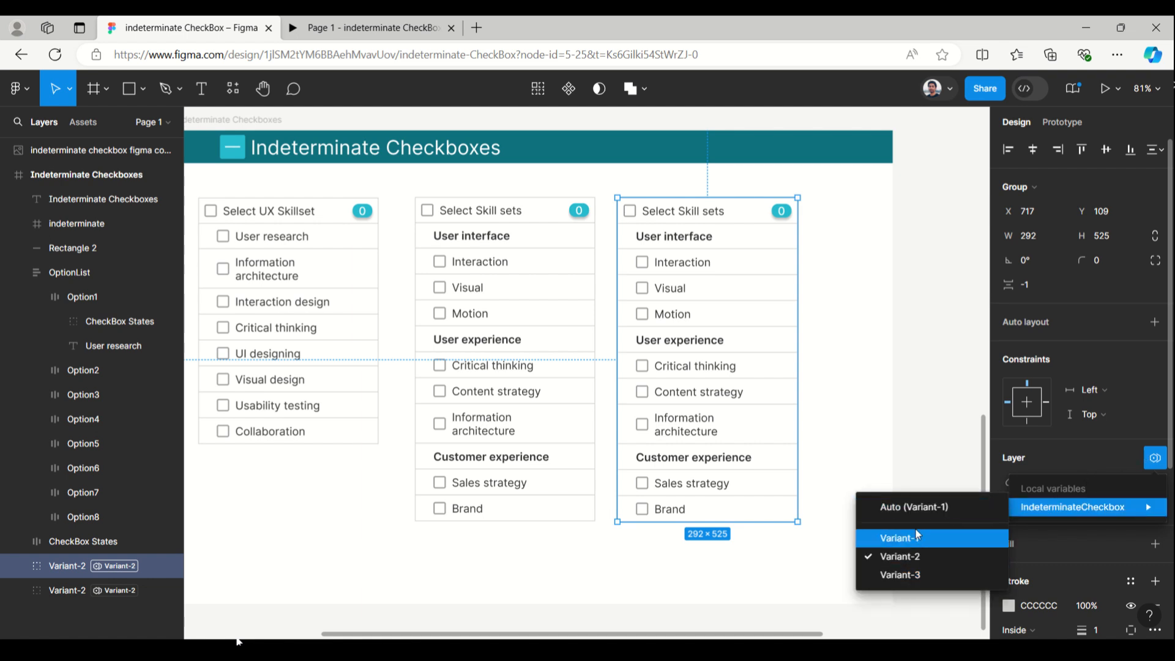
pyautogui.click(914, 573)
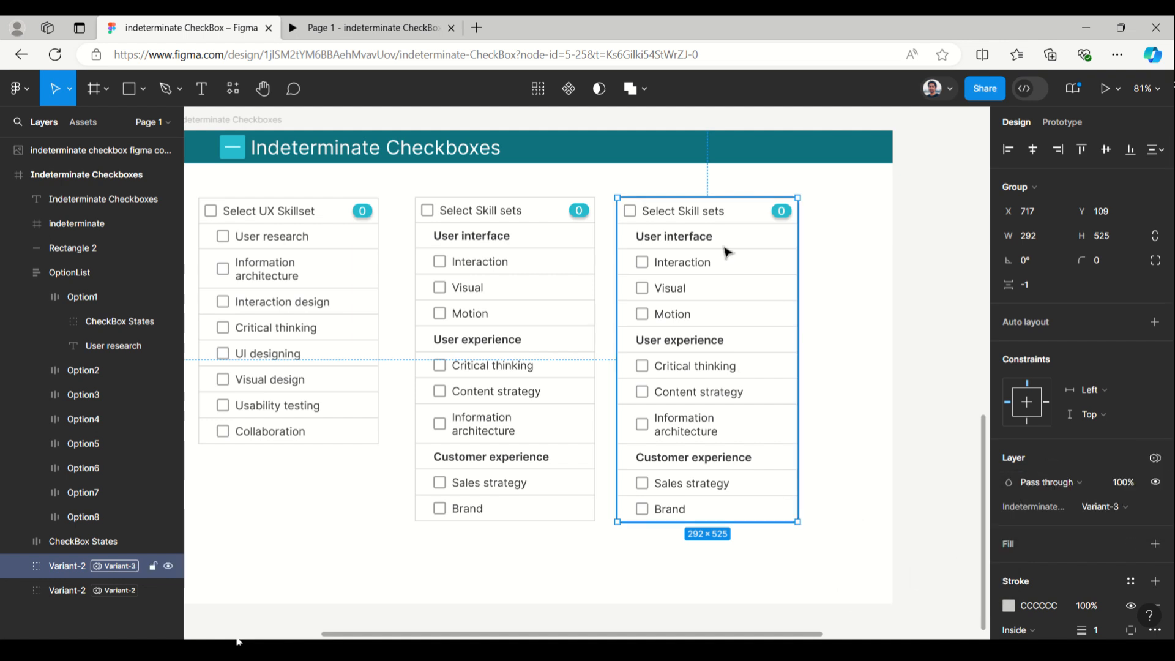
pyautogui.doubleClick(699, 514)
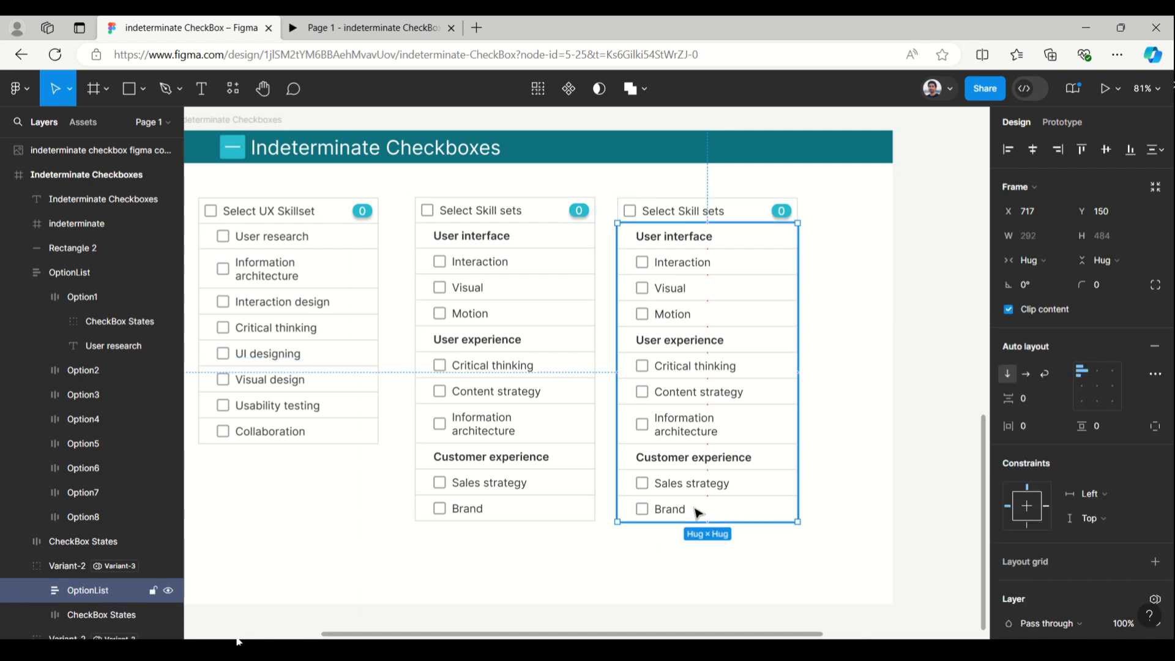
pyautogui.click(699, 513)
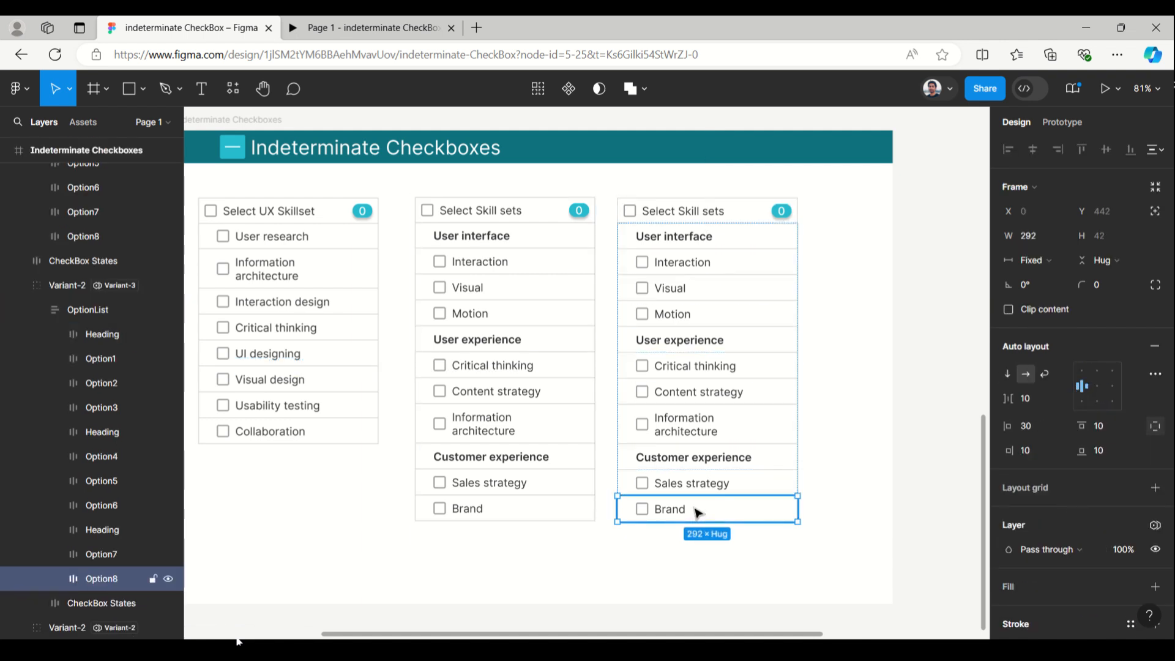
pyautogui.click(696, 218)
pyautogui.click(696, 219)
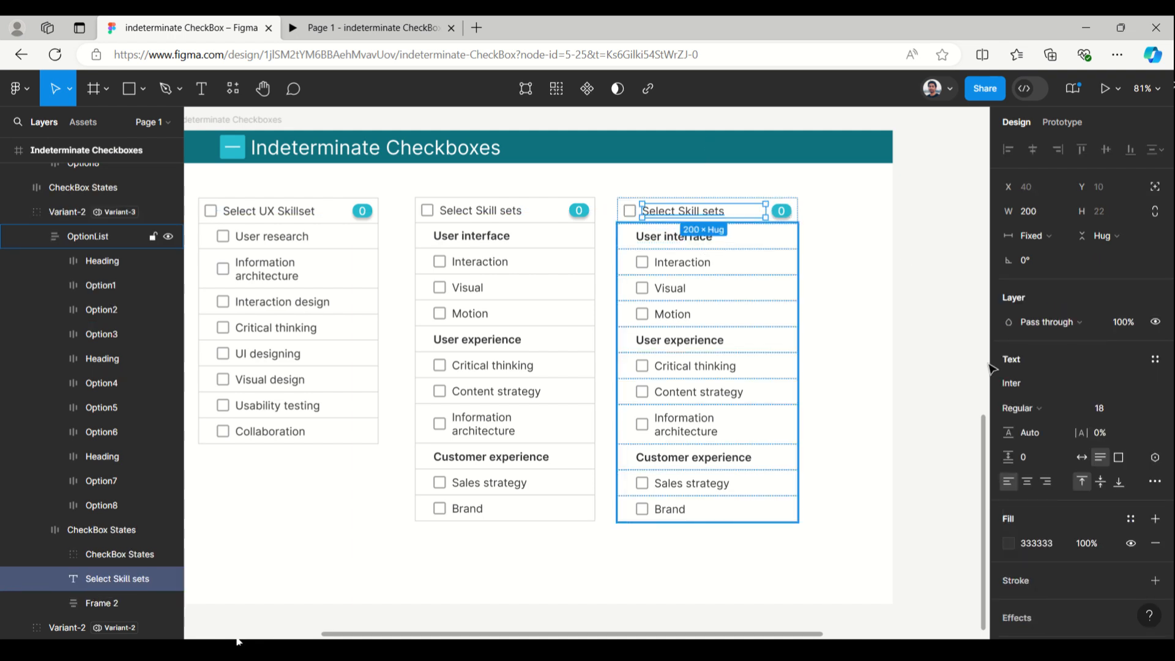
pyautogui.click(891, 412)
# Duplicate the Brand option row in the Variant-3 list and rename the copy's layer as Option9
pyautogui.doubleClick(718, 508)
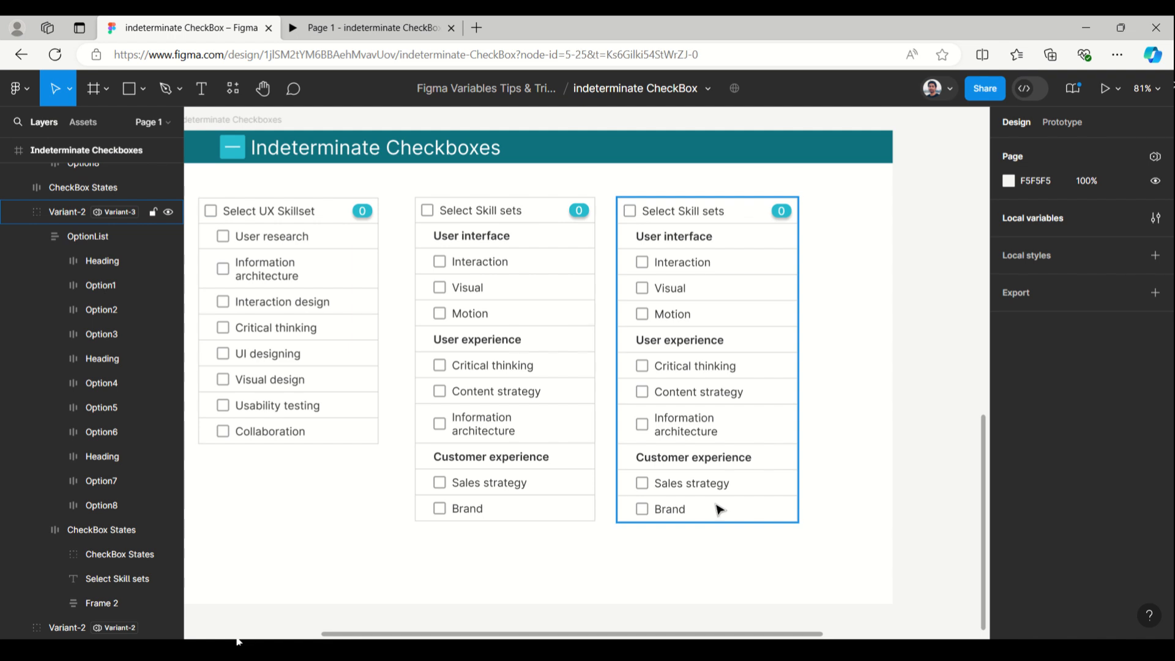
pyautogui.click(715, 507)
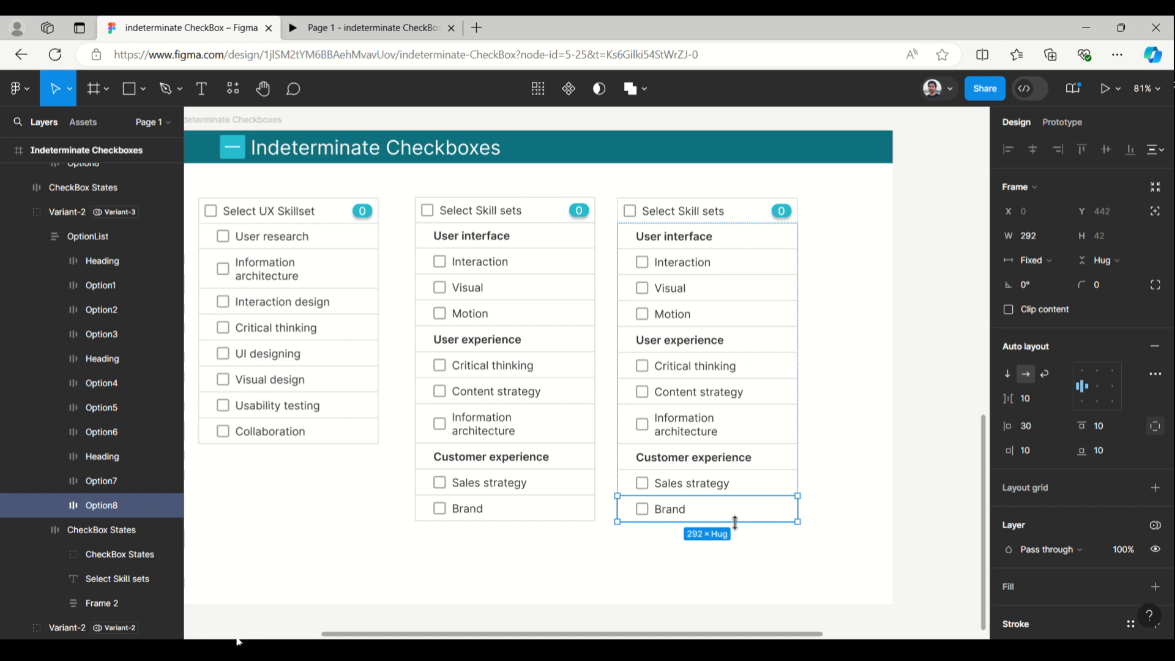
pyautogui.hotkey('ctrl', 'd')
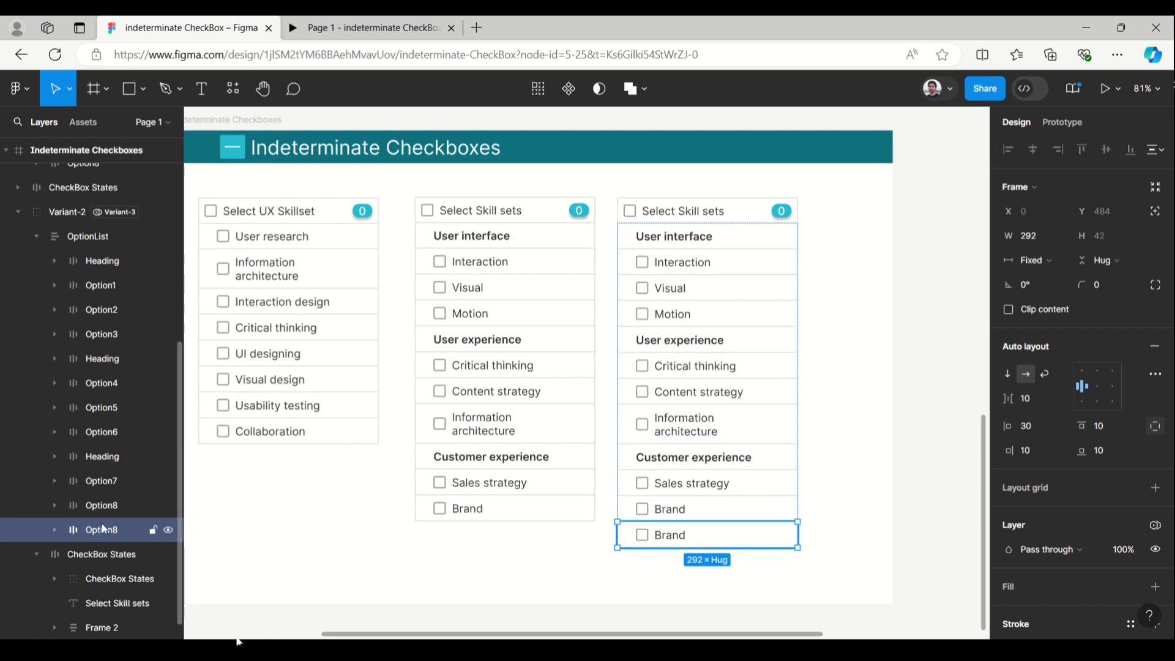
pyautogui.doubleClick(101, 528)
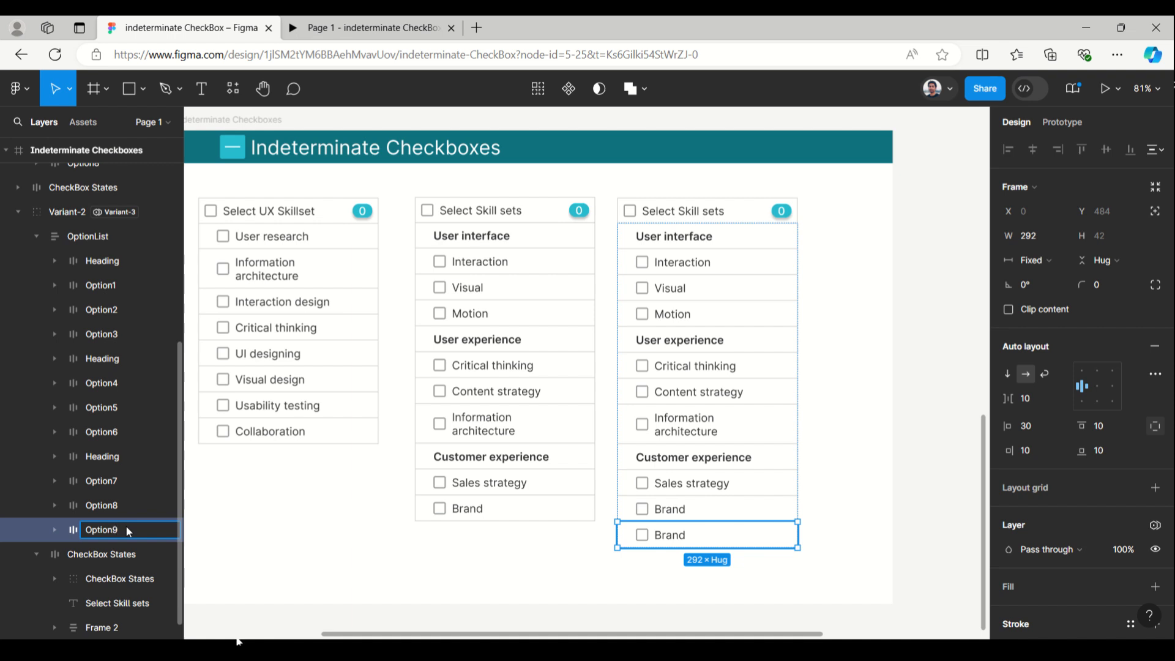
pyautogui.click(822, 486)
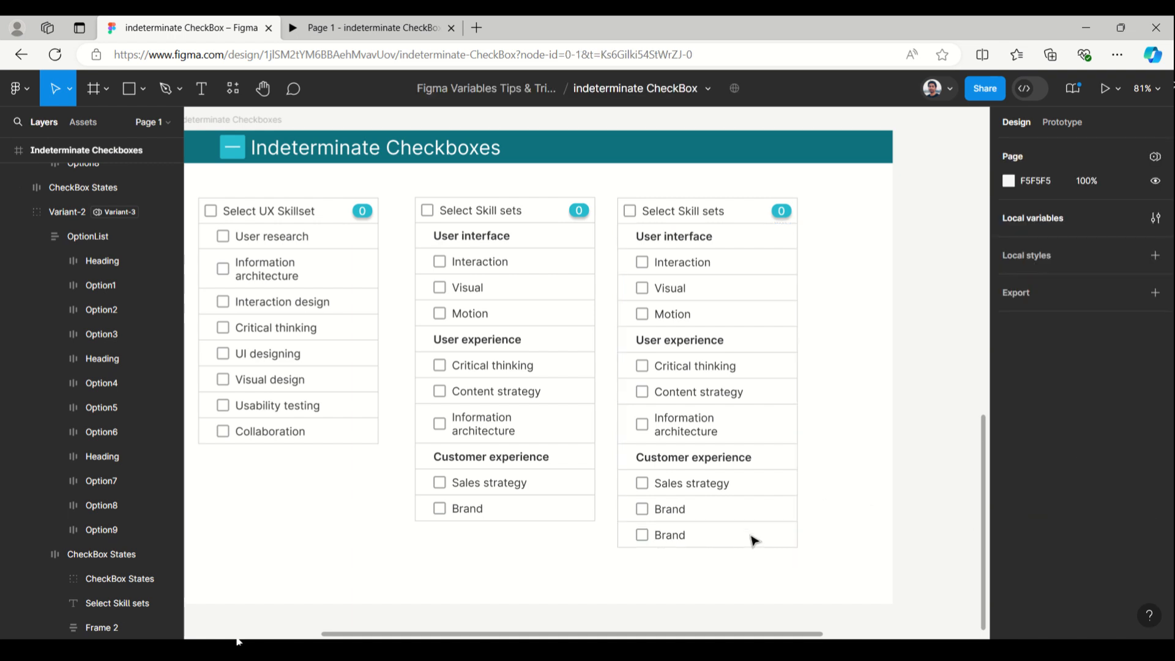
# Change the label text of the Option9 row in the Variant-3 list to "Ad"
pyautogui.click(677, 536)
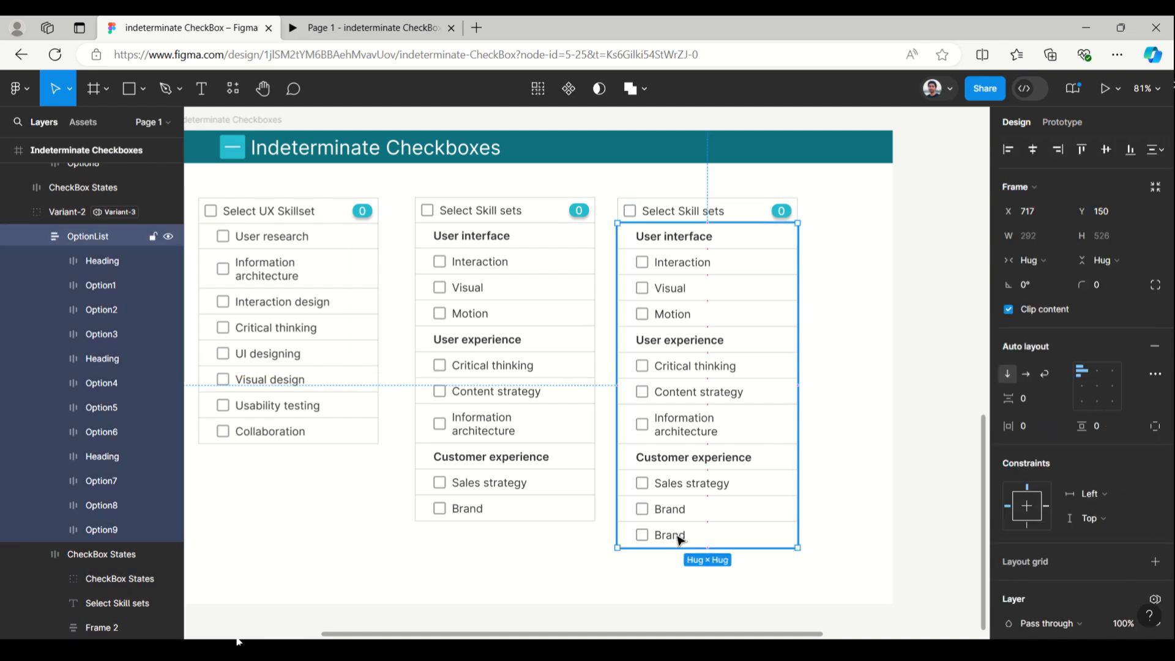
pyautogui.doubleClick(680, 538)
pyautogui.doubleClick(679, 537)
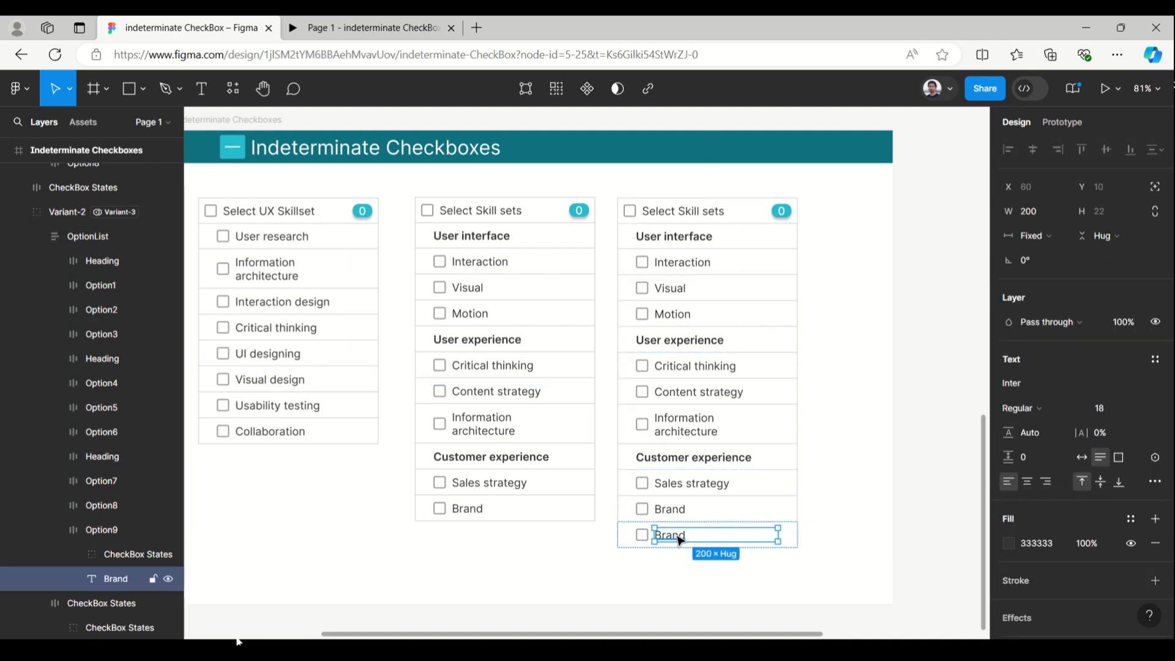
pyautogui.doubleClick(679, 537)
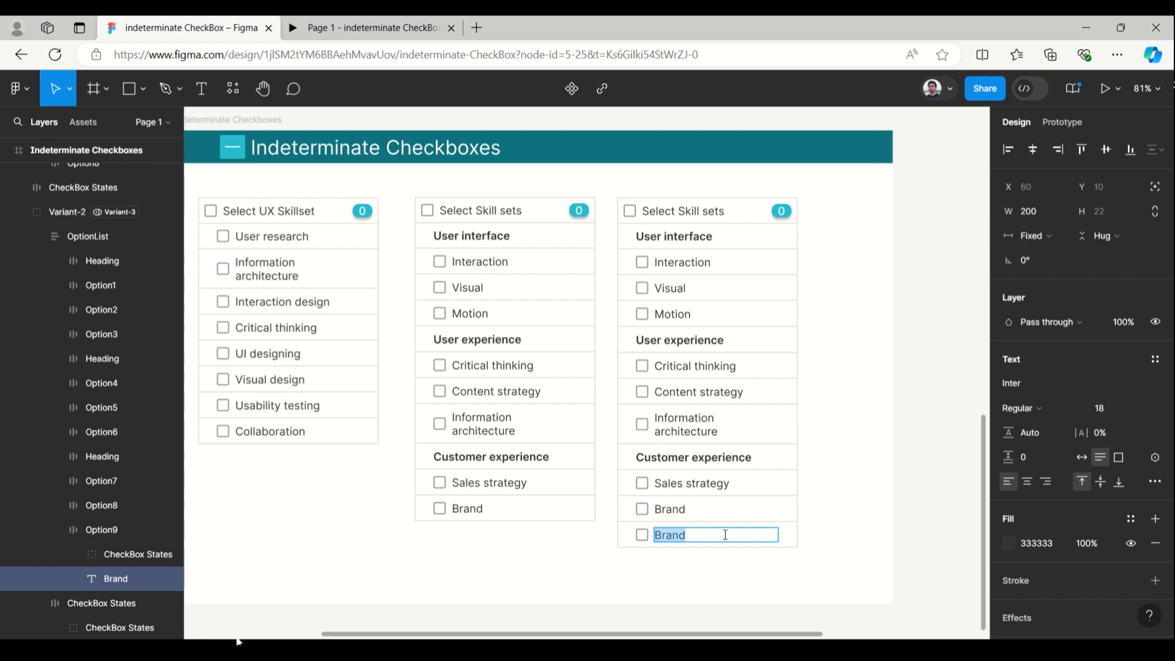
pyautogui.write('AD')
pyautogui.press('BackSpace')
pyautogui.write('d')
pyautogui.press('Escape')
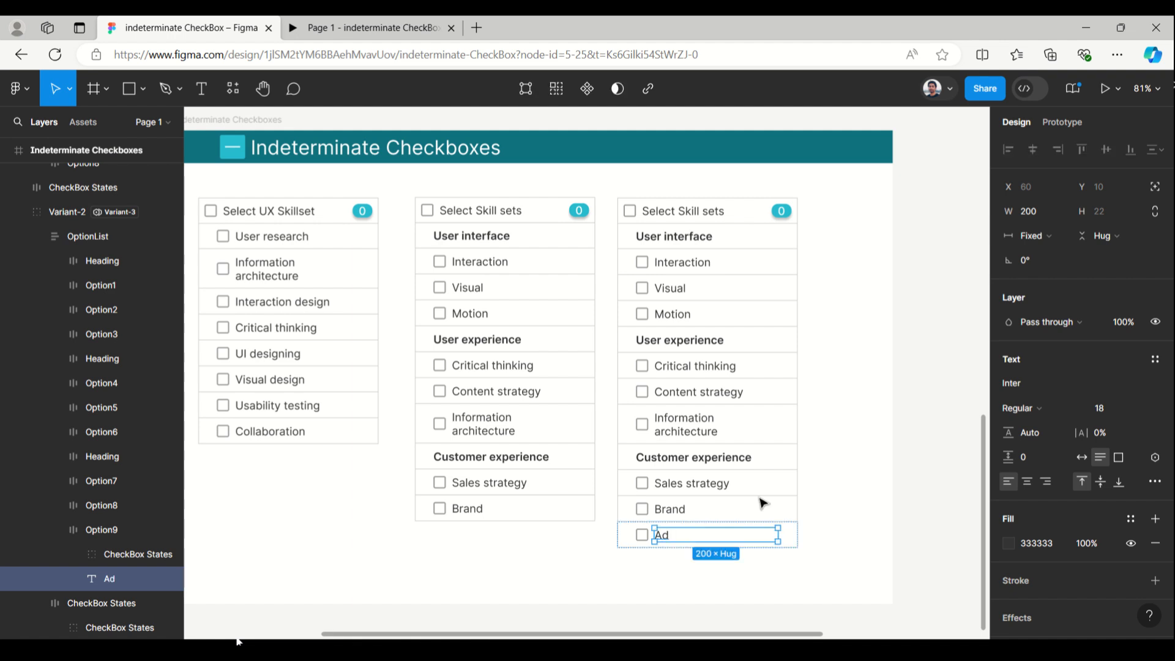
# Detach the visibility variable from the Option9 row's Checked layer and bind its visibility to Check9
pyautogui.scroll(-2, 59, 484)
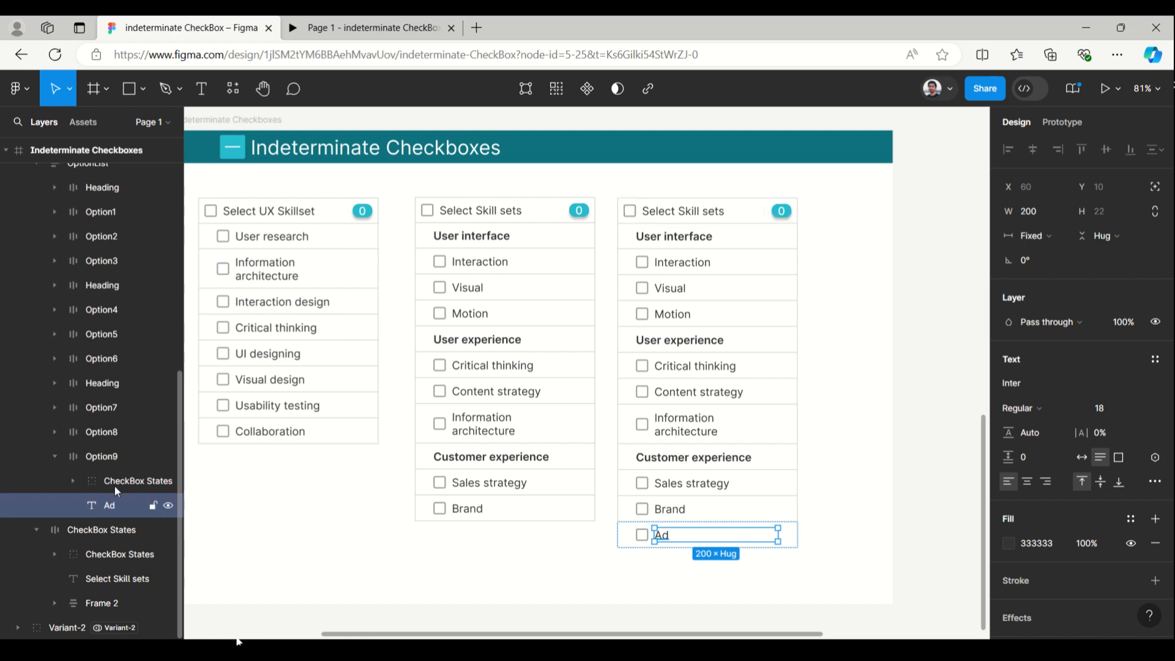
pyautogui.click(73, 480)
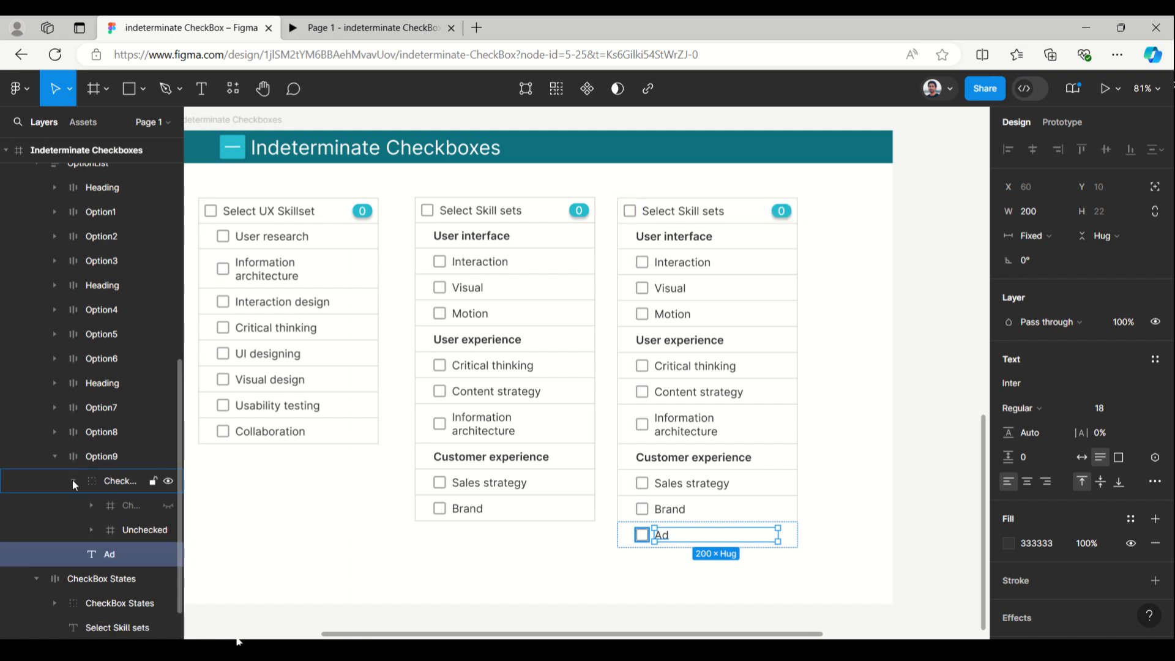
pyautogui.click(107, 505)
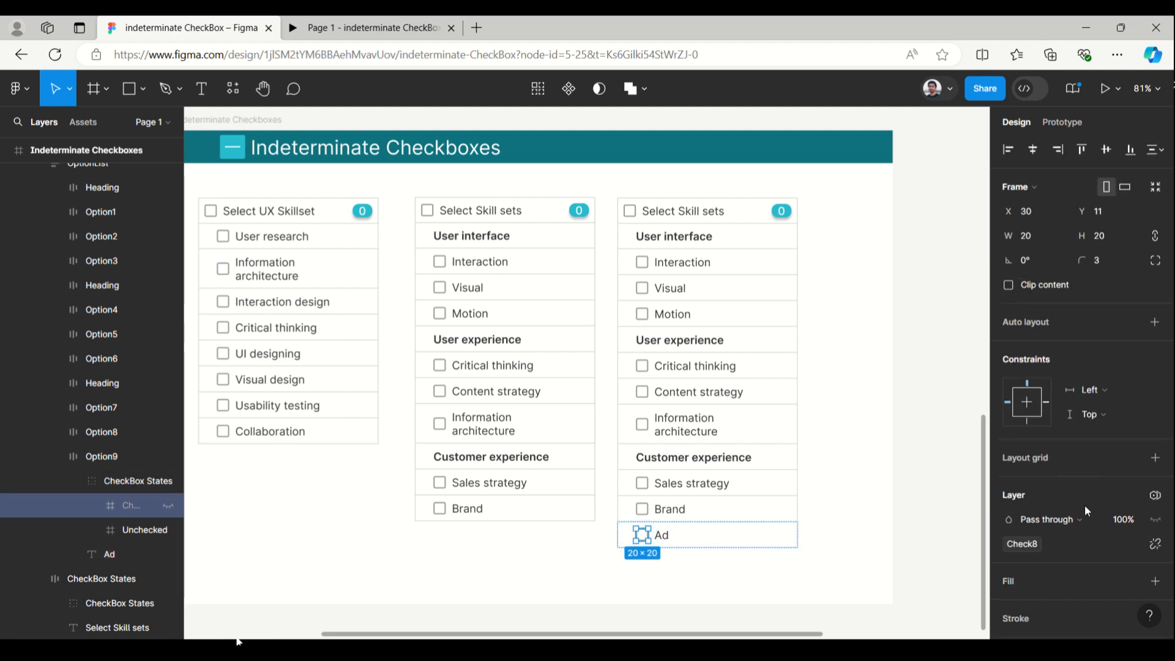
pyautogui.scroll(-2, 1057, 464)
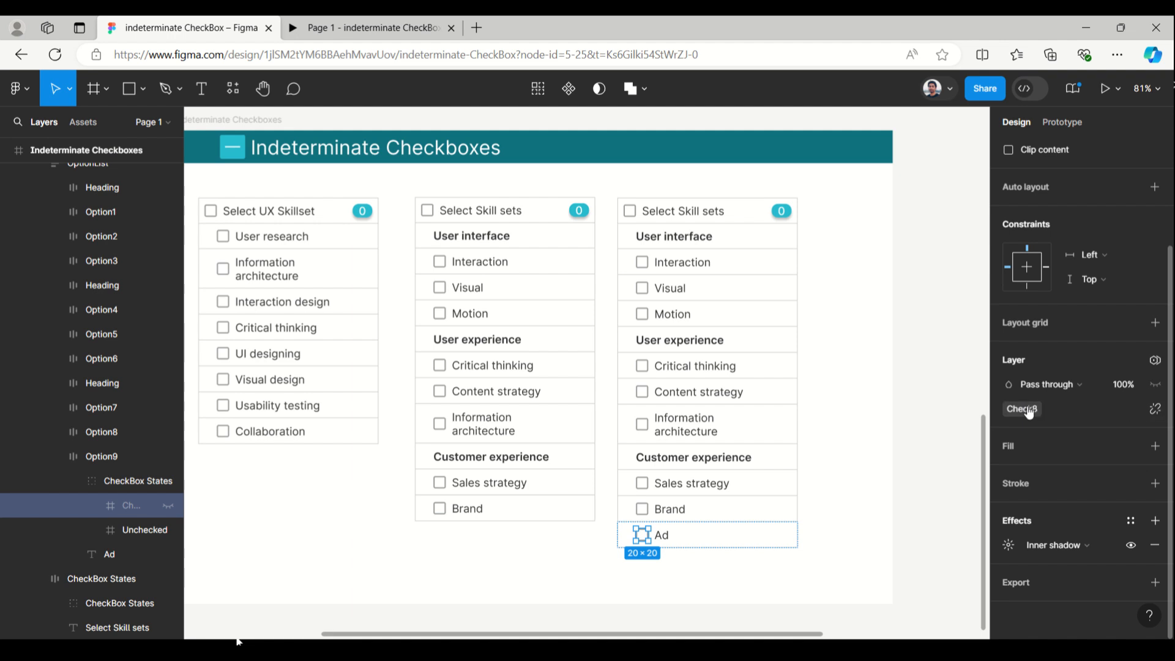
pyautogui.click(1154, 409)
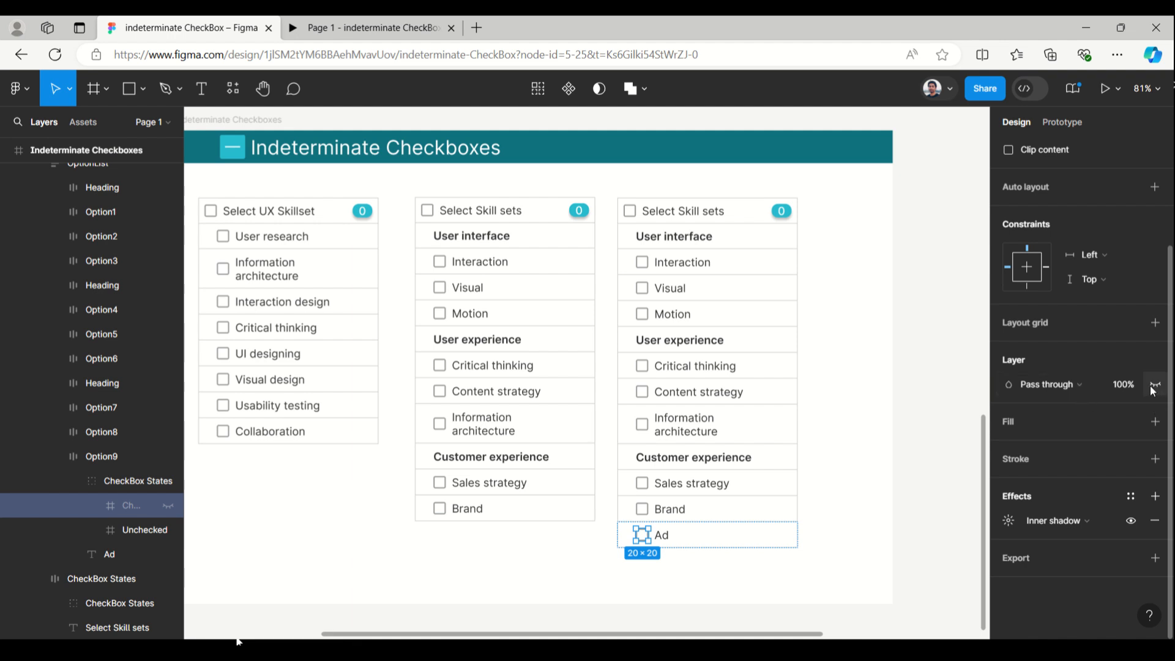
pyautogui.click(1154, 385)
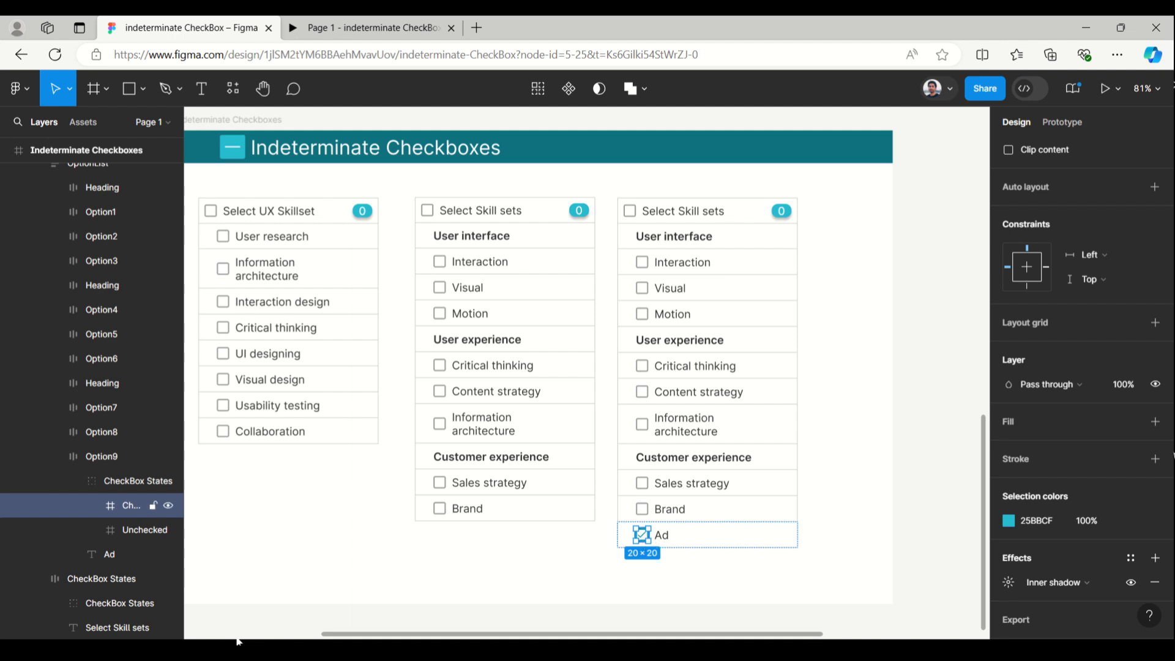
pyautogui.click(1156, 384)
pyautogui.scroll(-5, 1080, 596)
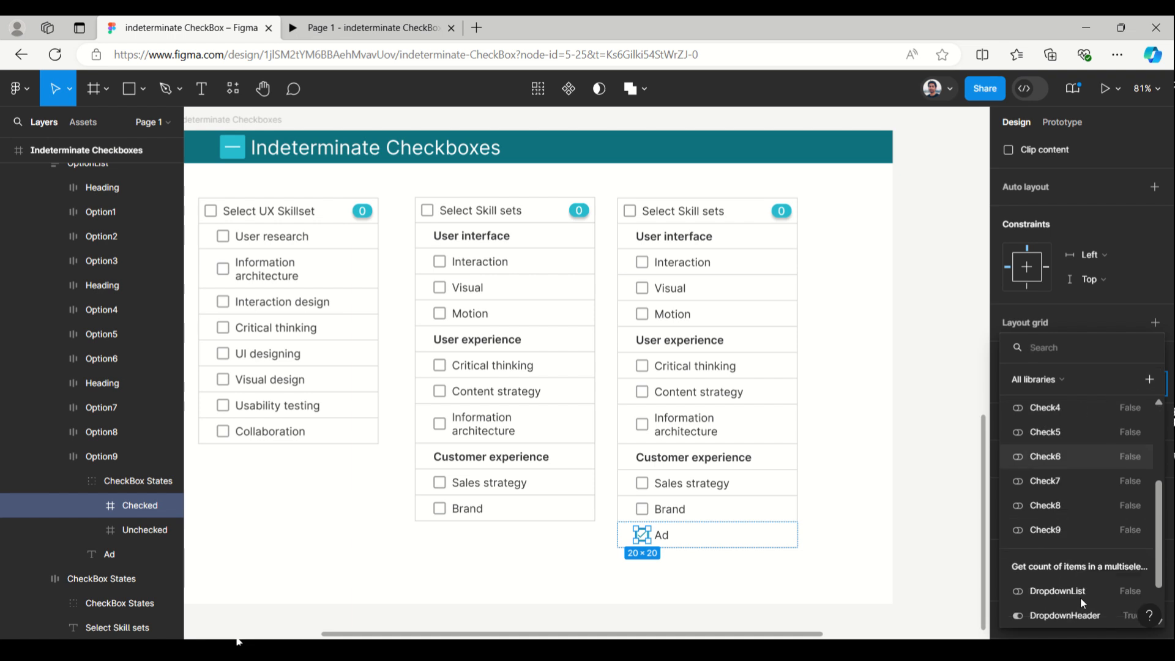
pyautogui.click(1061, 527)
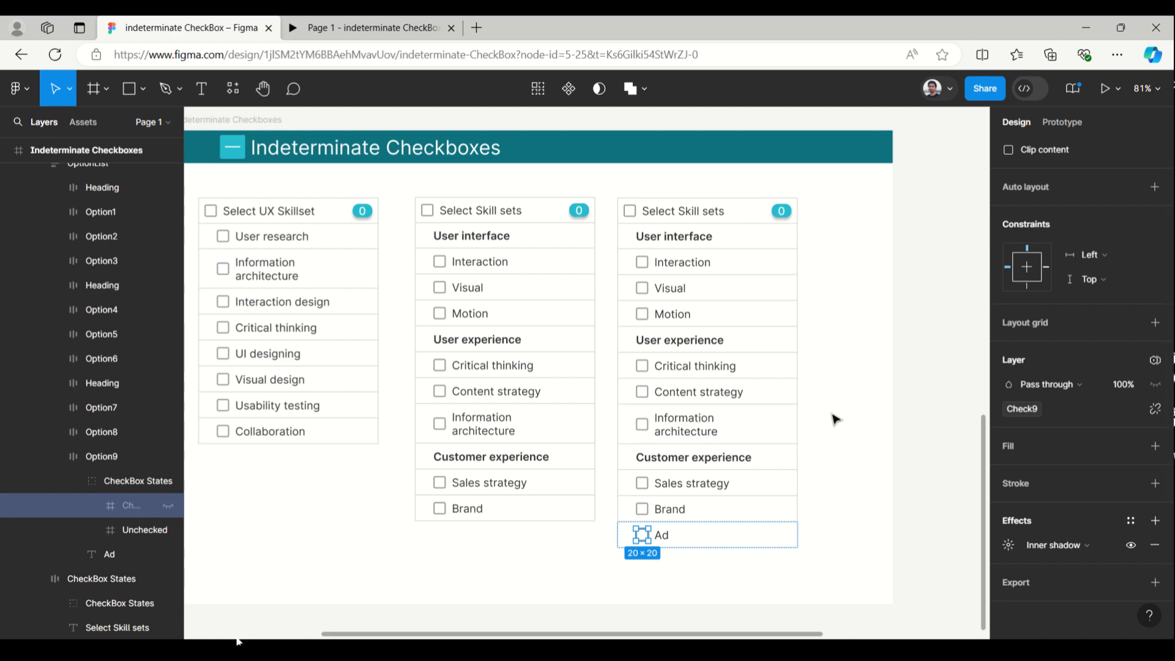
# In the Variant-3 list header's click interaction, set SelectedCount to 9 in the branch for SelectAll not being true
pyautogui.click(708, 212)
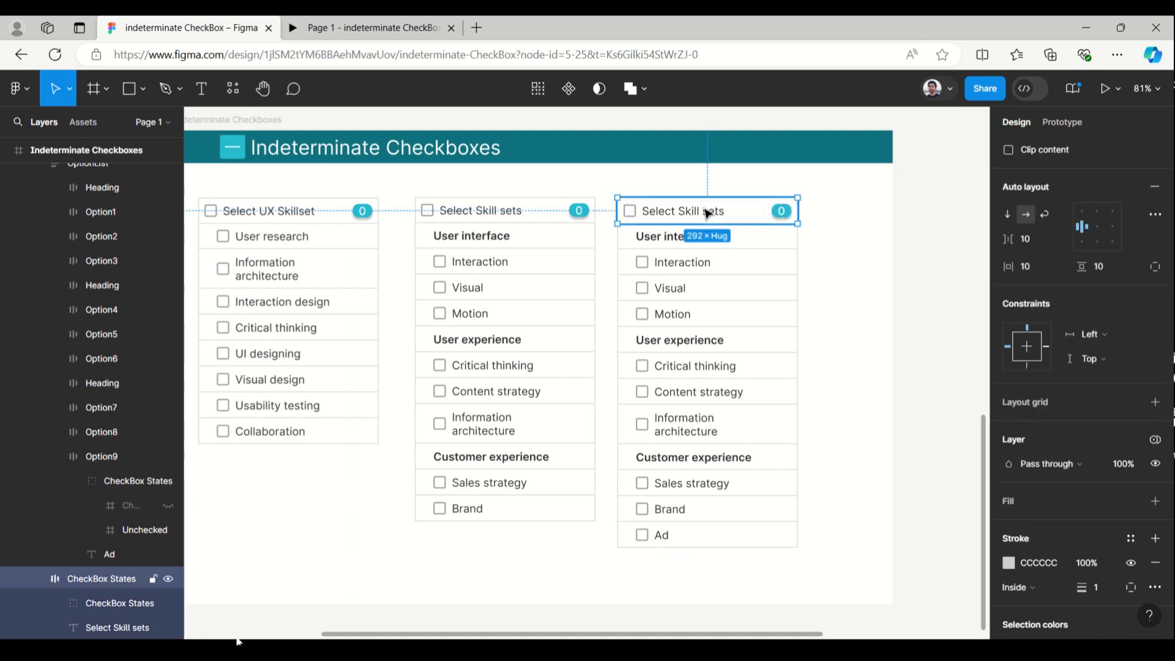
pyautogui.click(1061, 124)
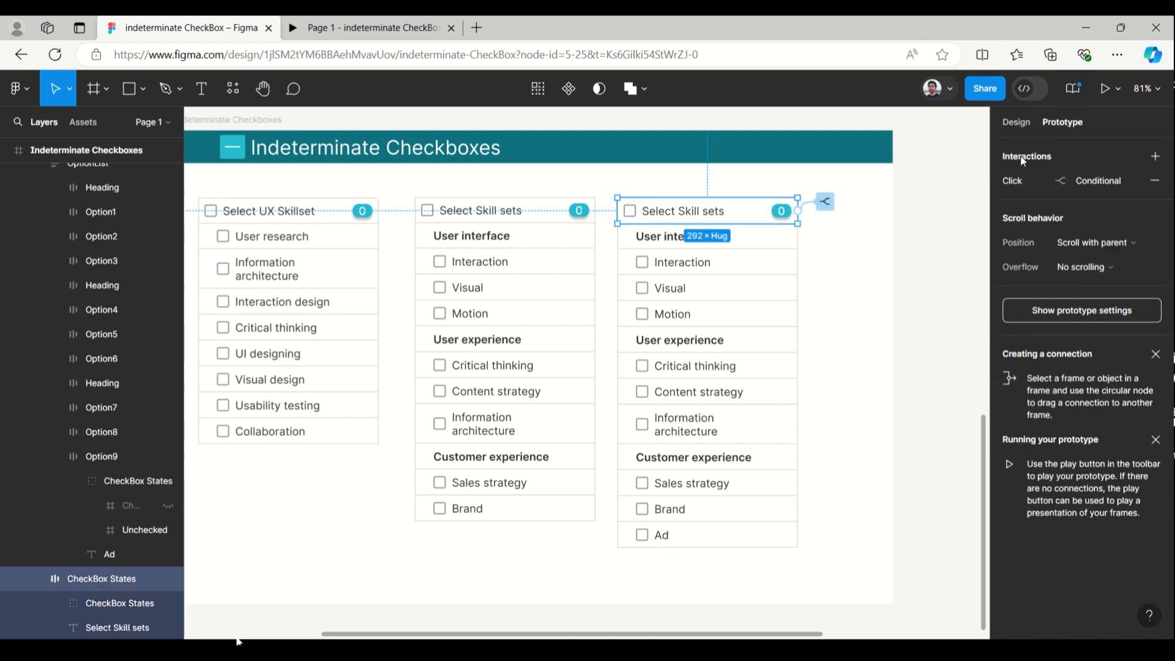
pyautogui.click(1007, 188)
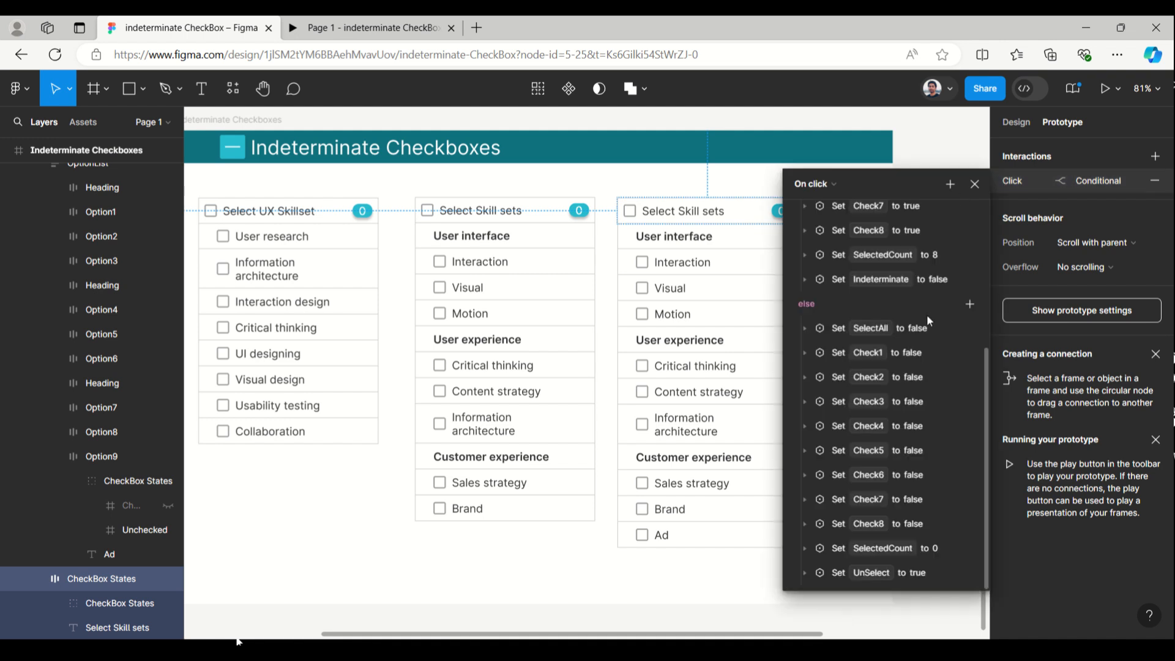
pyautogui.scroll(3, 926, 315)
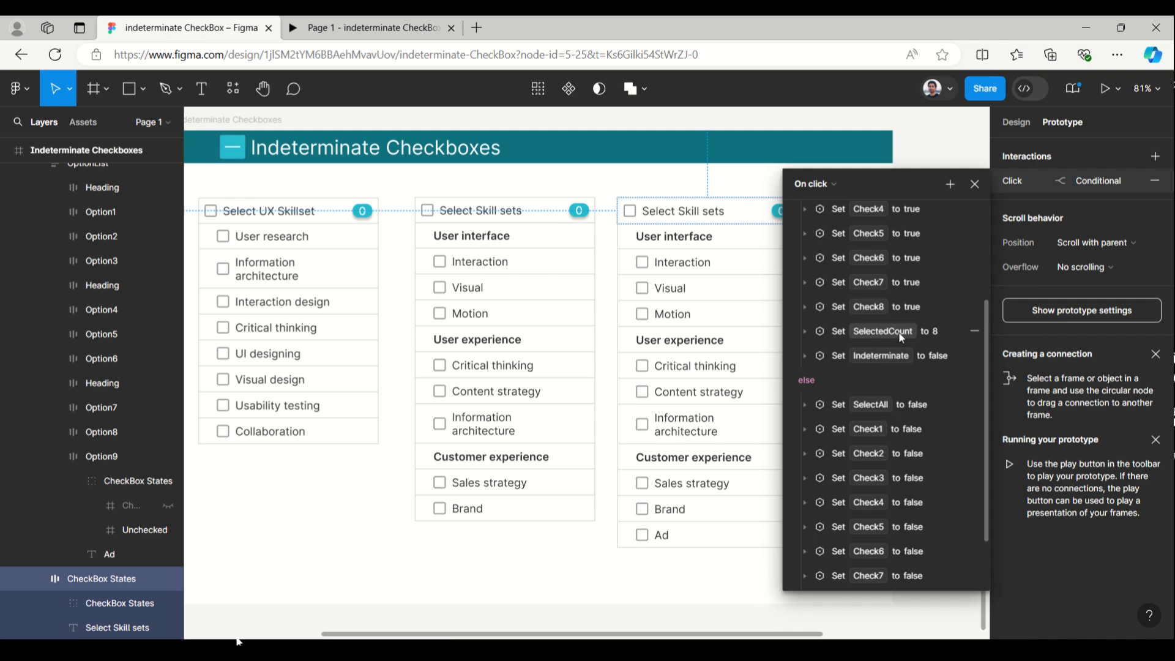
pyautogui.click(804, 330)
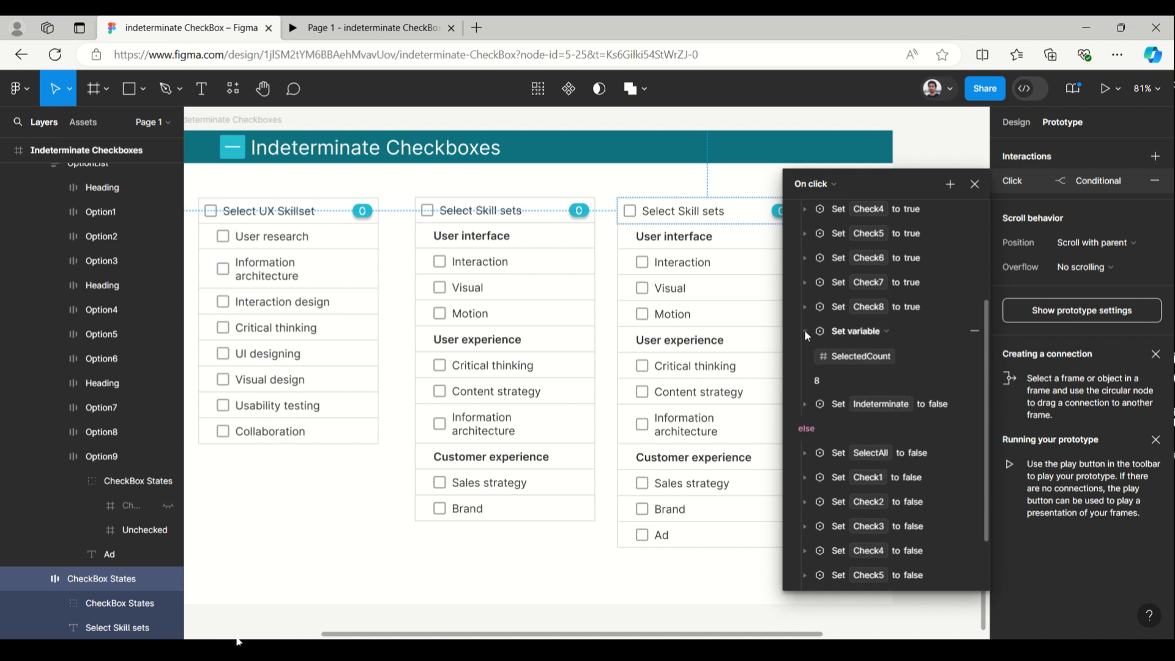
pyautogui.click(826, 380)
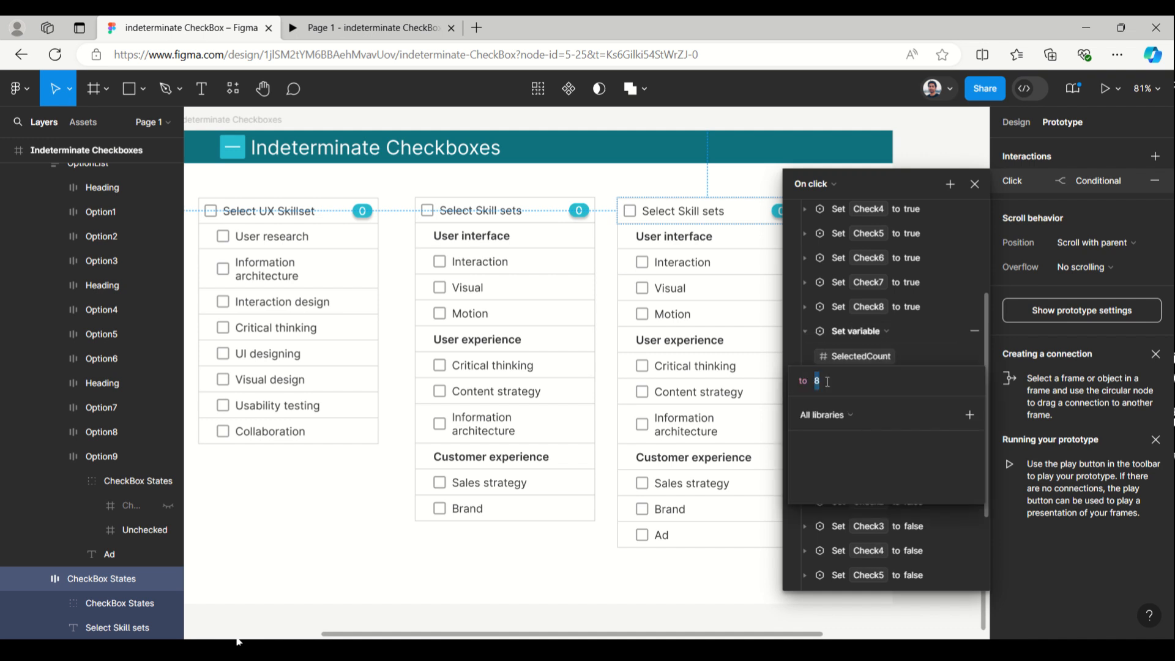
pyautogui.press('BackSpace')
pyautogui.write('9')
pyautogui.press('Return')
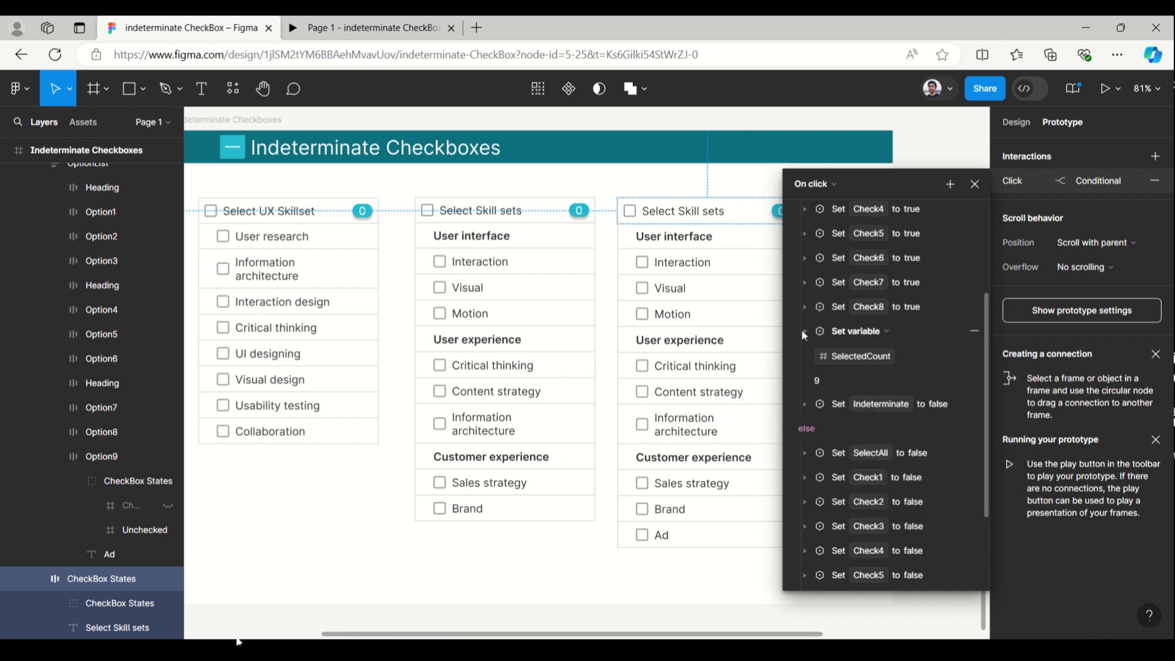
pyautogui.click(804, 330)
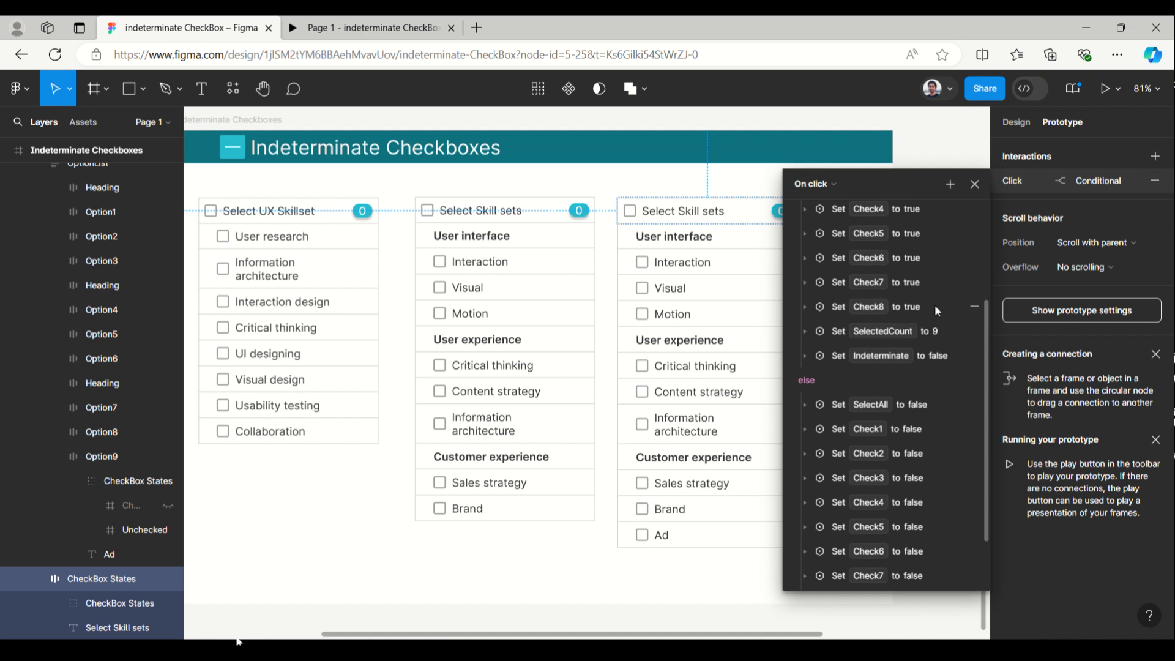
# Add a Set variable action targeting Check9 to the if branch of the header's SelectAll conditional
pyautogui.scroll(3, 934, 305)
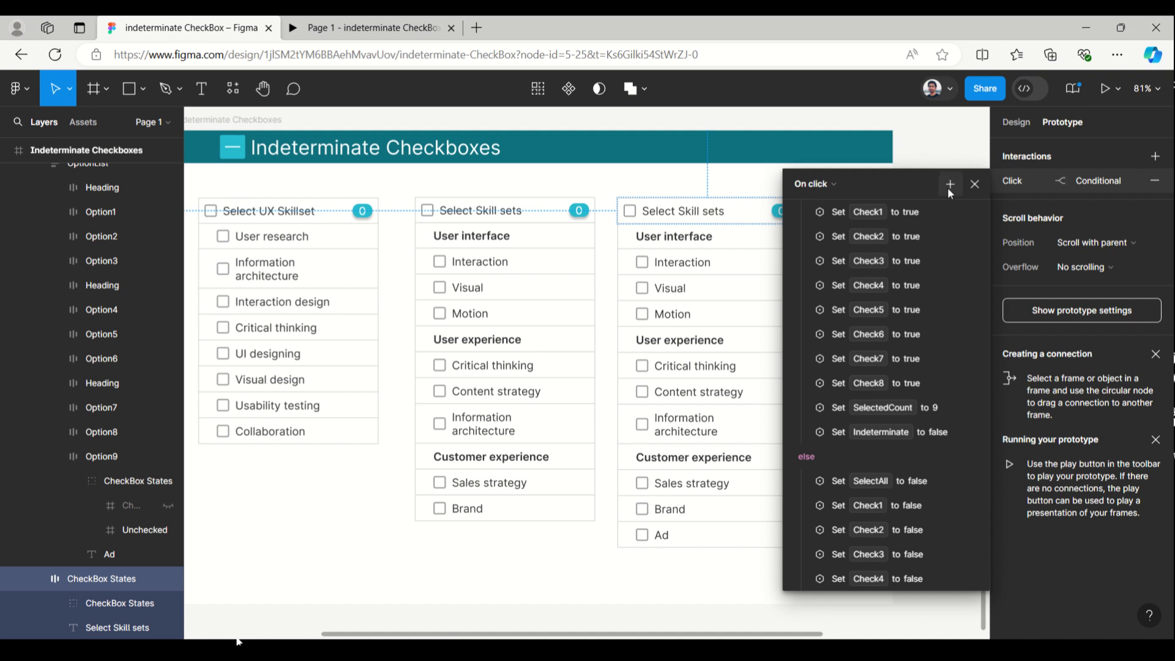
pyautogui.scroll(2, 970, 312)
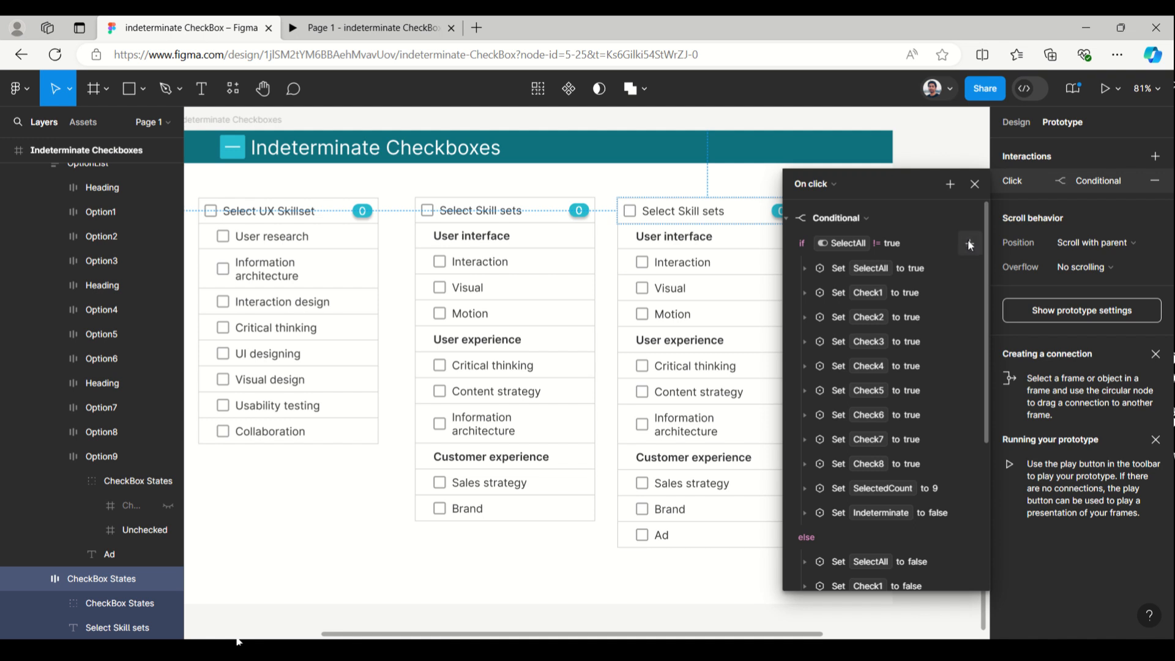
pyautogui.click(969, 244)
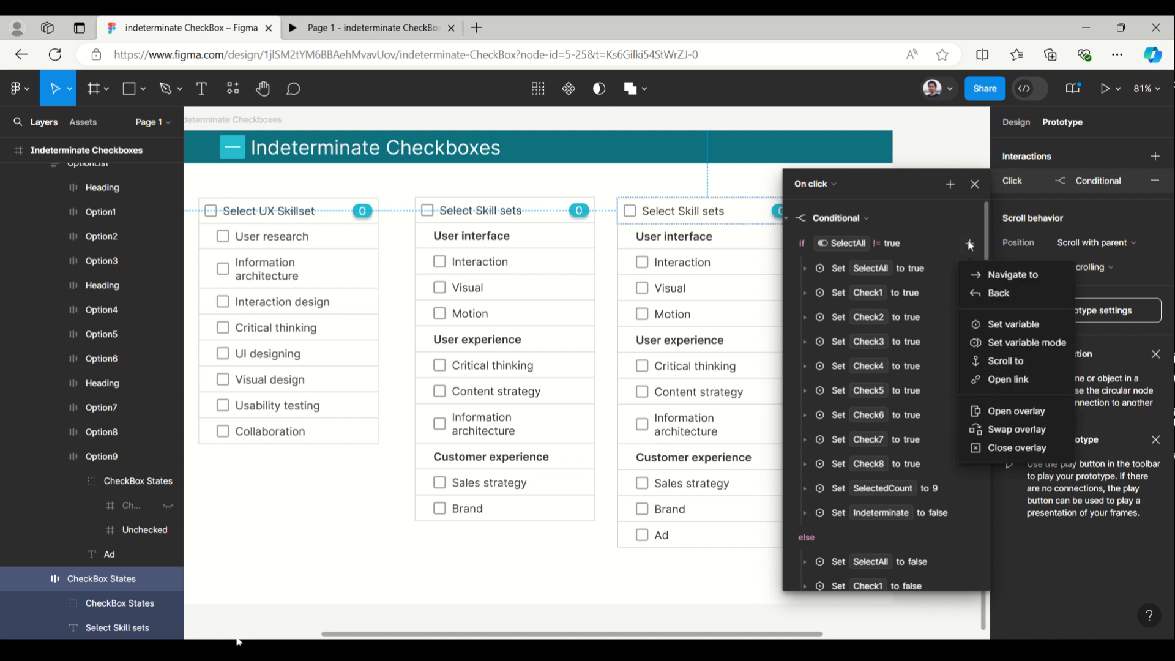
pyautogui.click(989, 325)
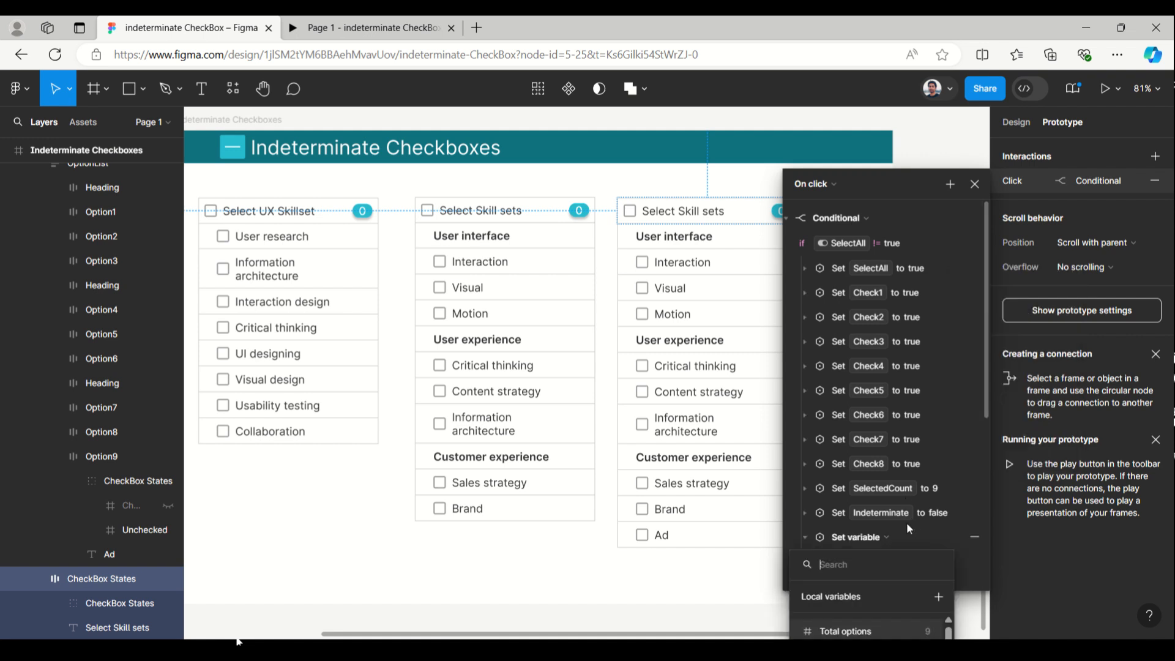
pyautogui.write('9')
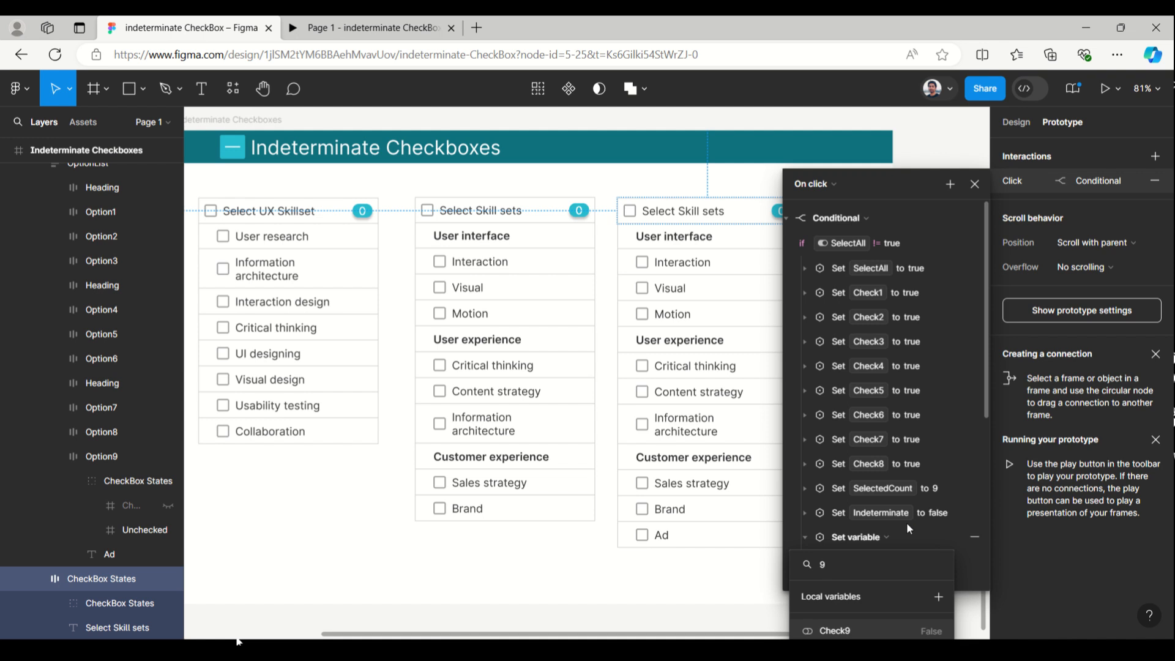
pyautogui.click(847, 631)
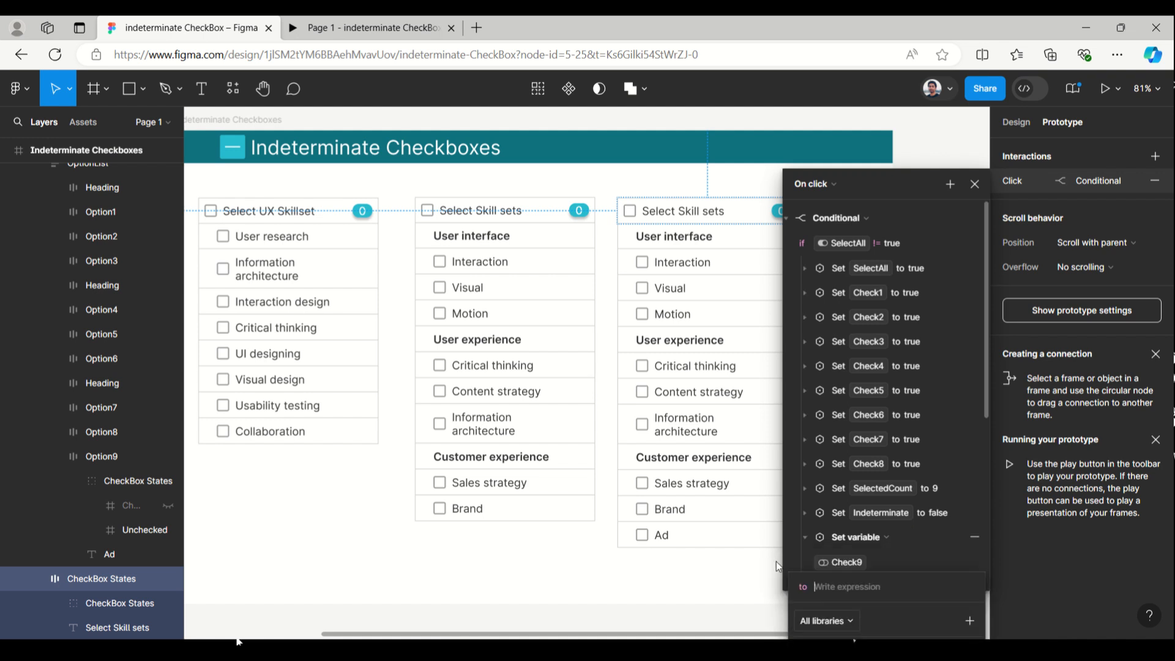
# Set the new Check9 action's value to true and move it directly after the Check8 action in the if branch
pyautogui.click(918, 183)
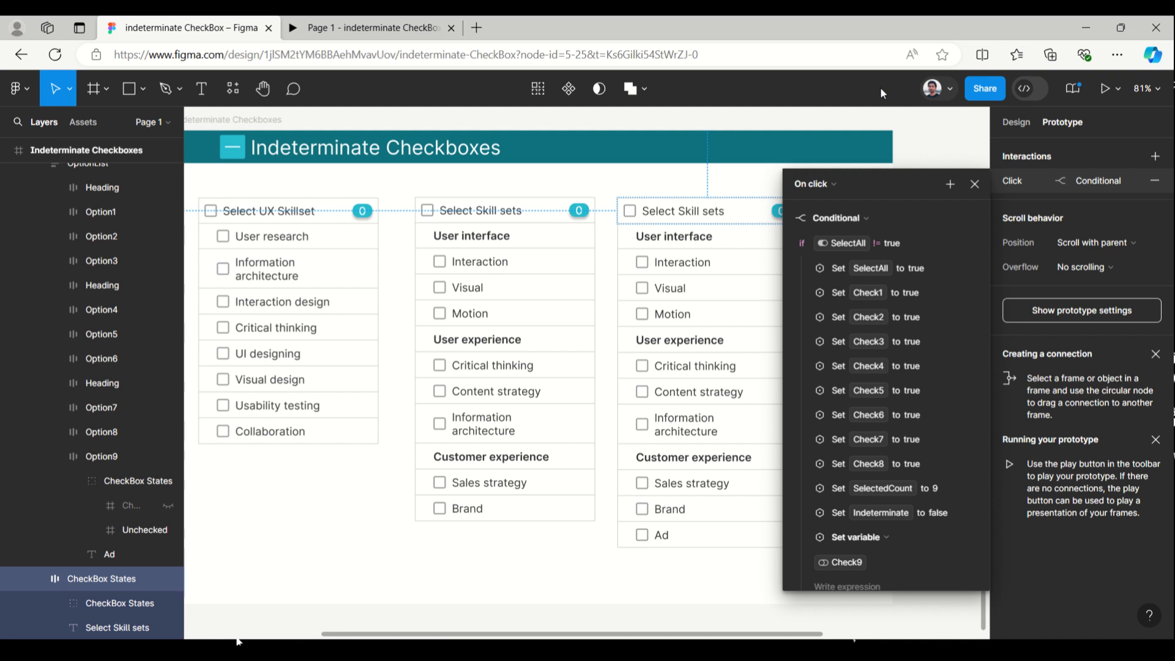
pyautogui.moveTo(894, 184); pyautogui.dragTo(814, 124)
pyautogui.scroll(-3, 789, 502)
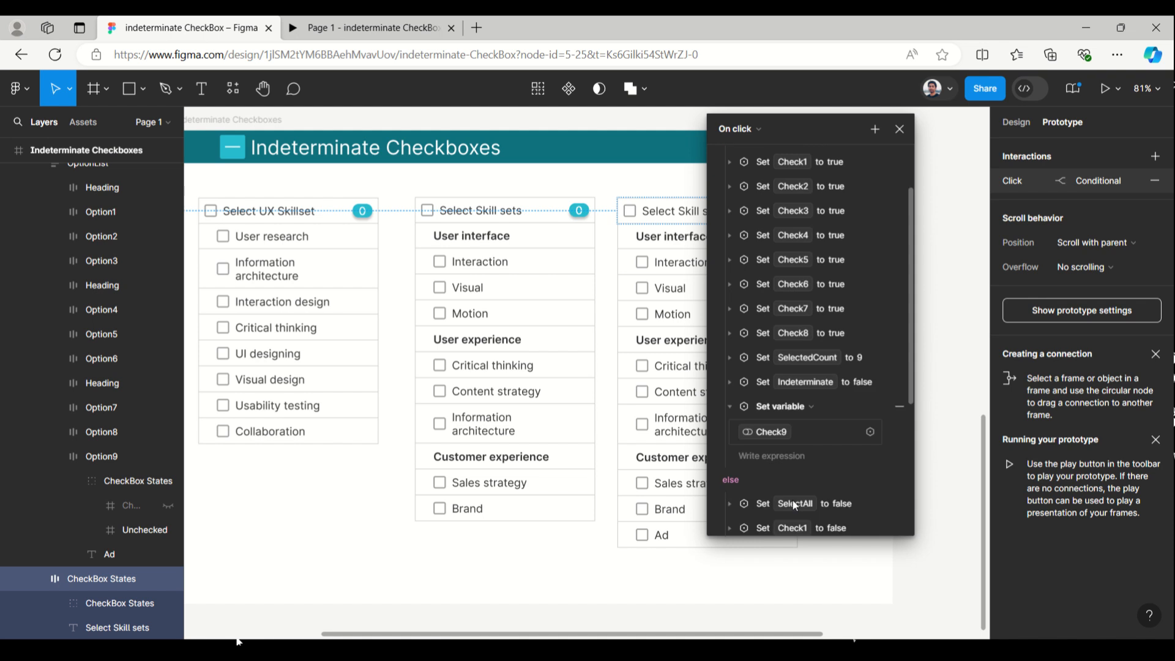
pyautogui.click(780, 453)
pyautogui.click(747, 526)
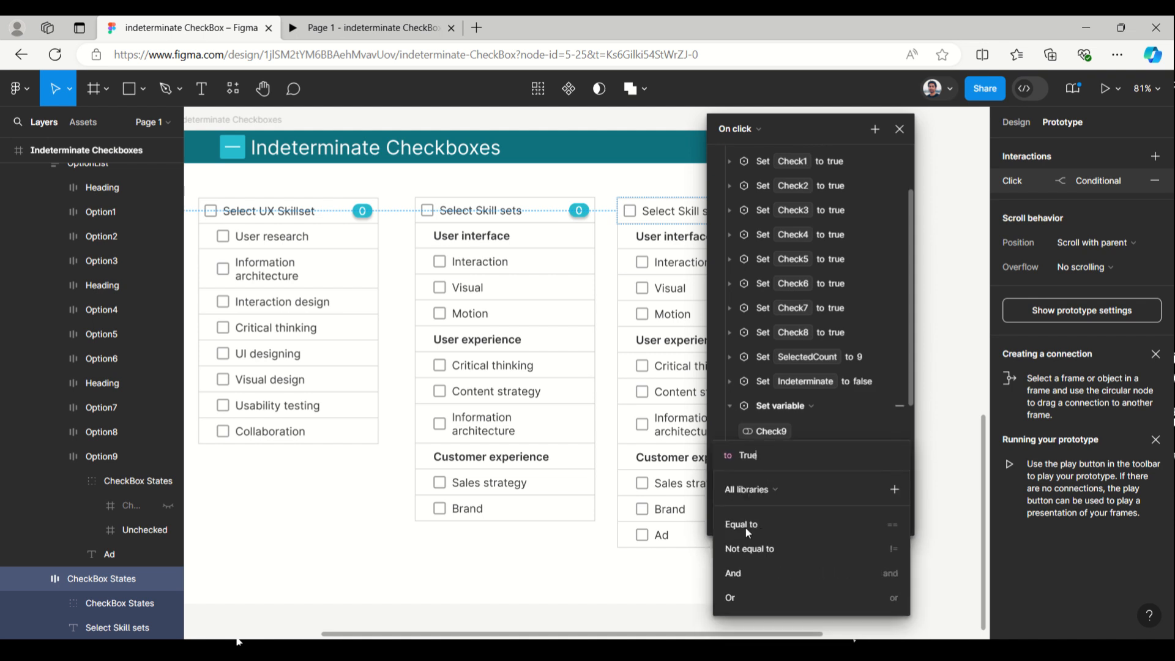
pyautogui.click(730, 406)
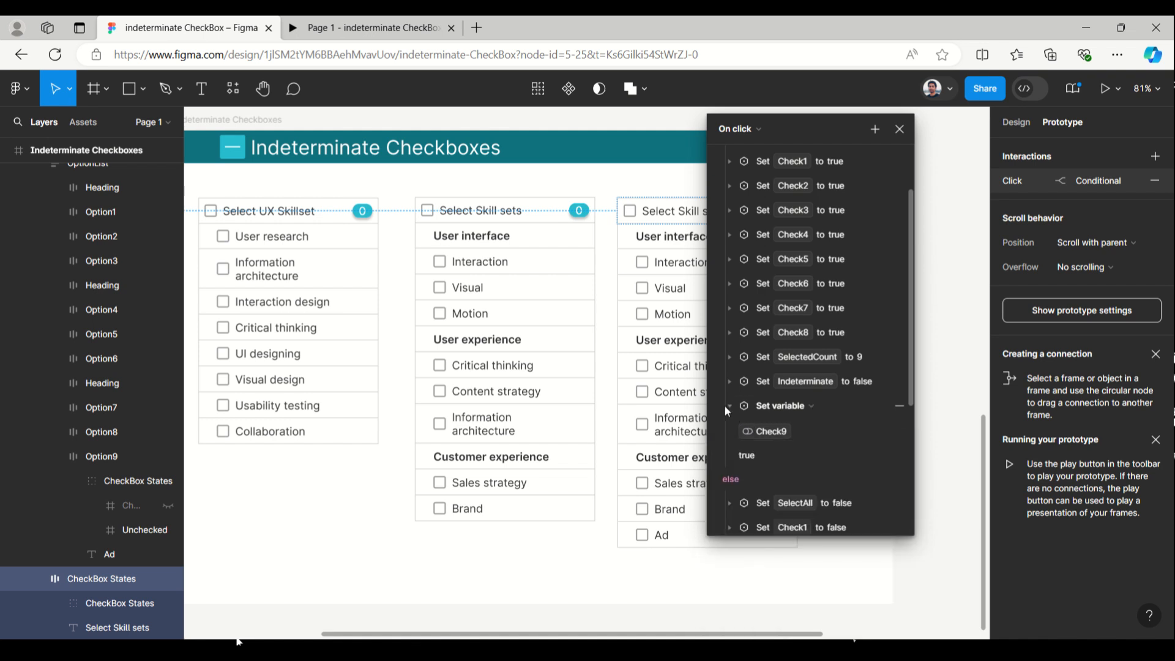
pyautogui.click(730, 406)
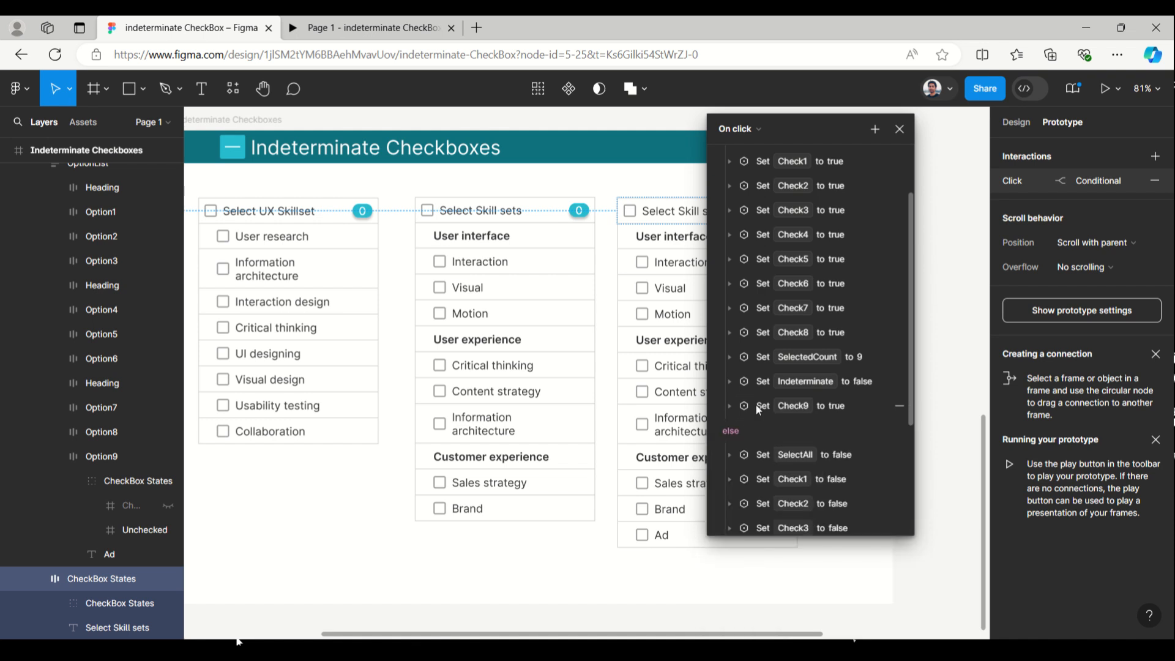
pyautogui.moveTo(757, 407); pyautogui.dragTo(769, 344)
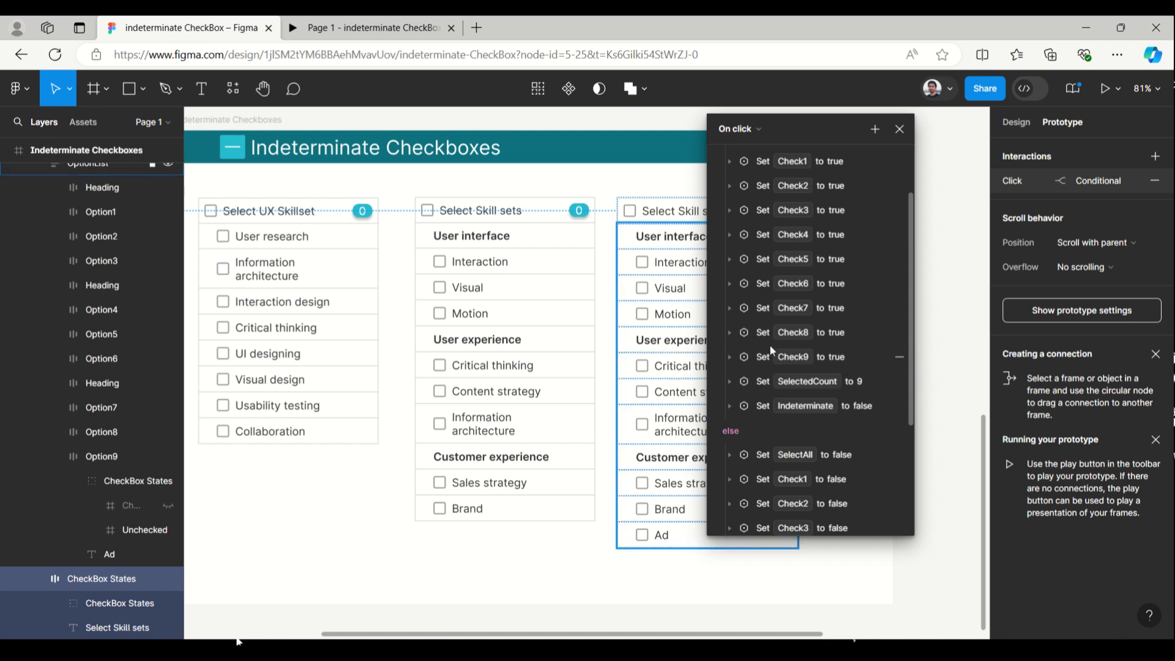
# Add an action to the else branch of the header's SelectAll conditional that sets Check9 to false
pyautogui.scroll(-1, 889, 447)
pyautogui.scroll(-4, 889, 446)
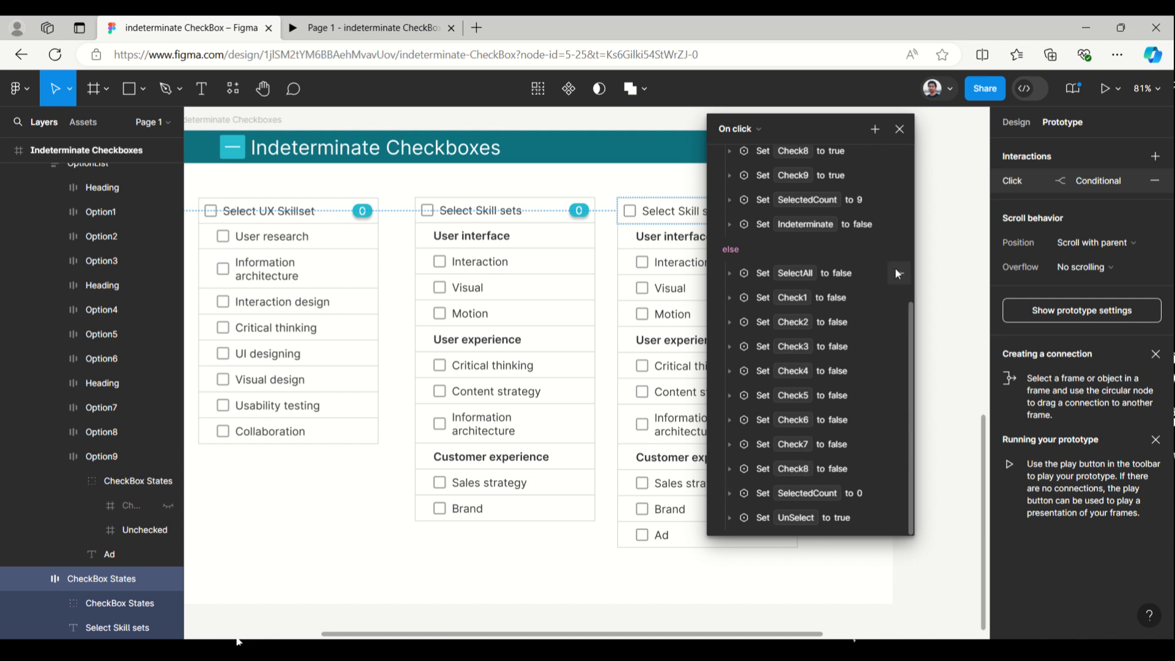
pyautogui.click(895, 249)
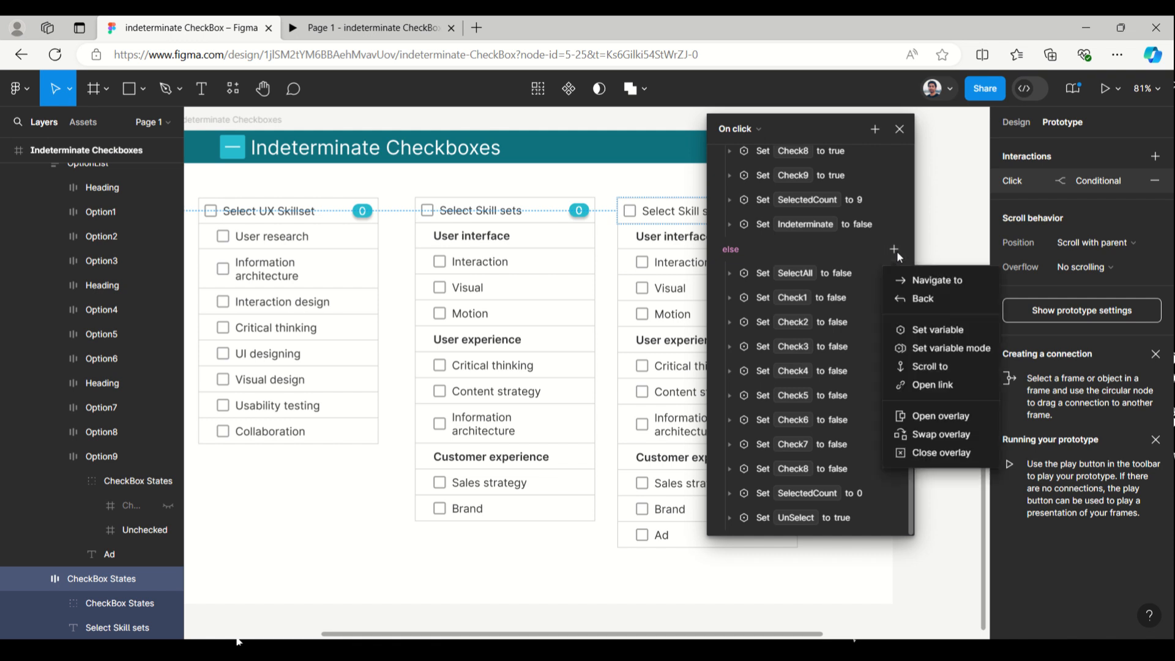
pyautogui.click(922, 338)
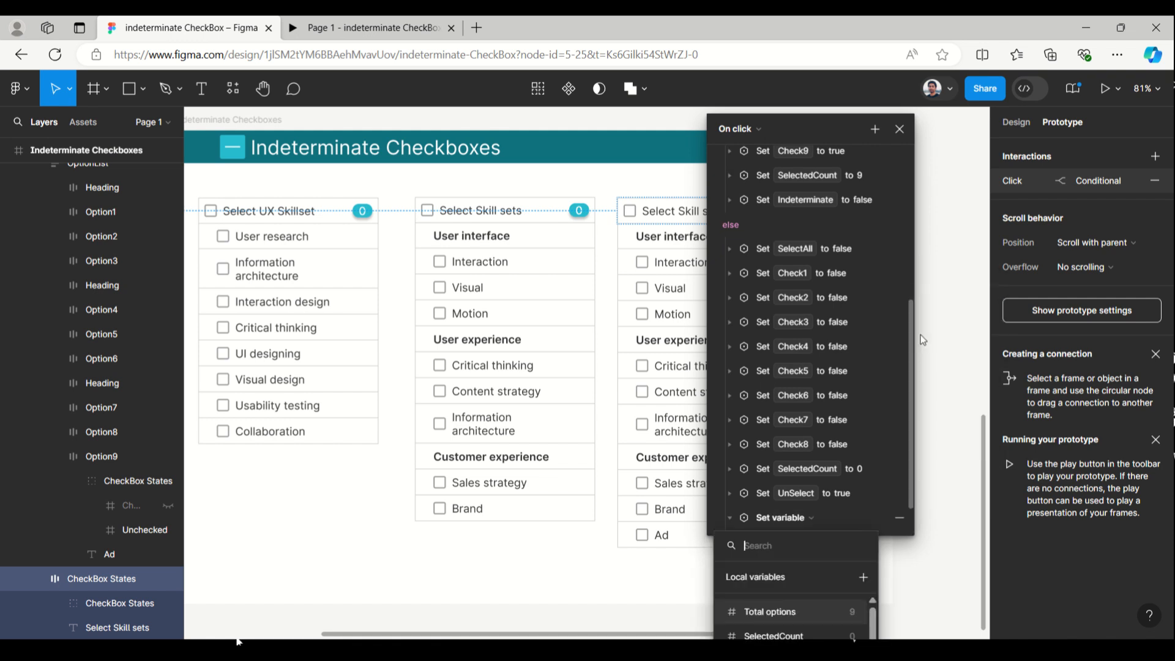
pyautogui.write('9')
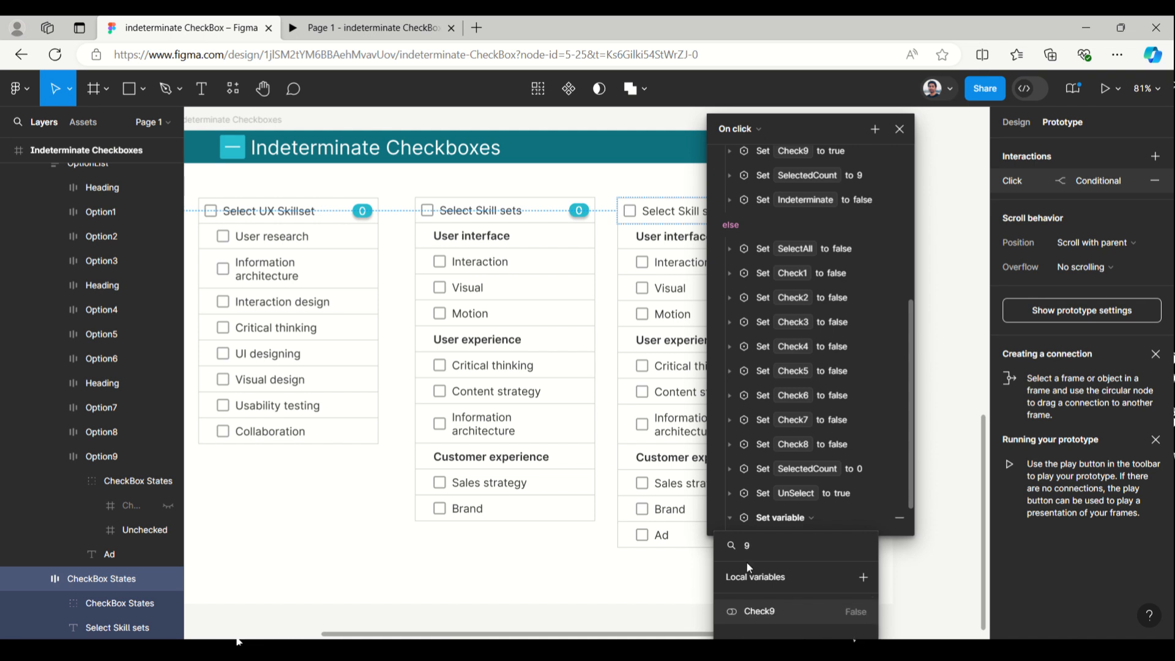
pyautogui.click(763, 613)
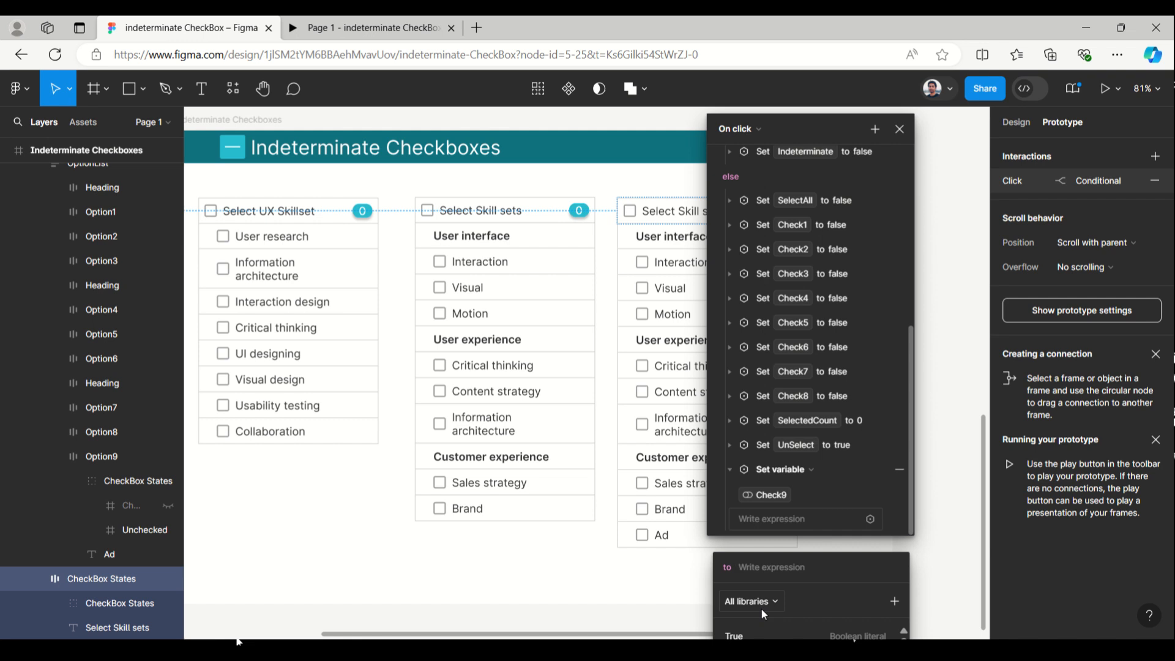
pyautogui.write('false')
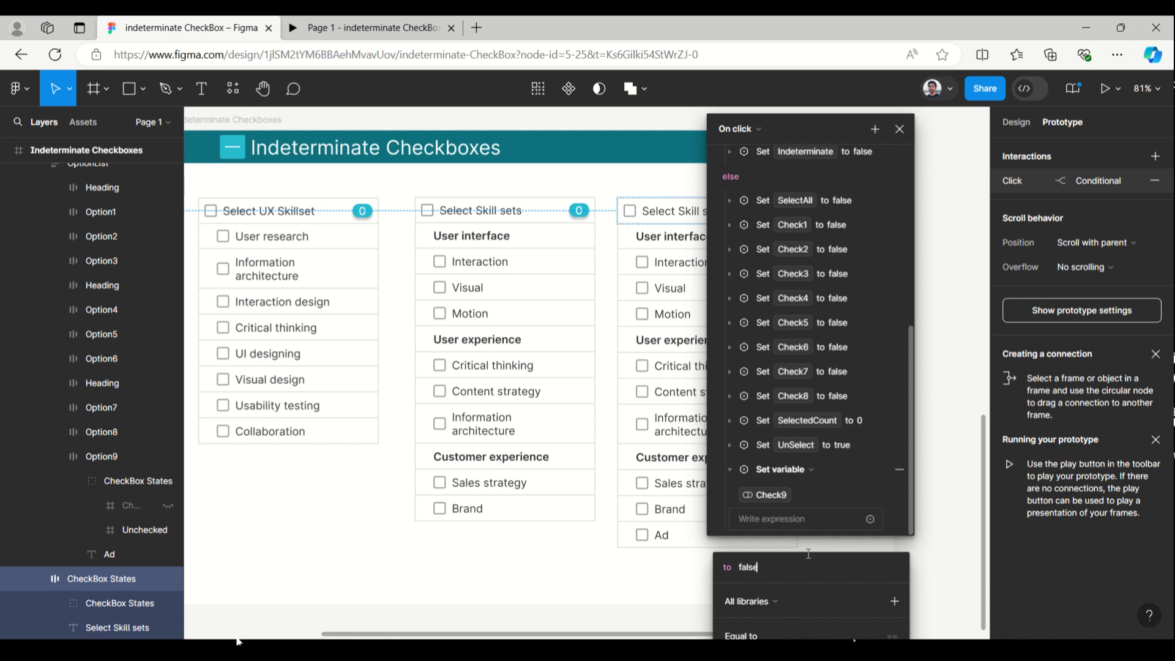
pyautogui.click(910, 530)
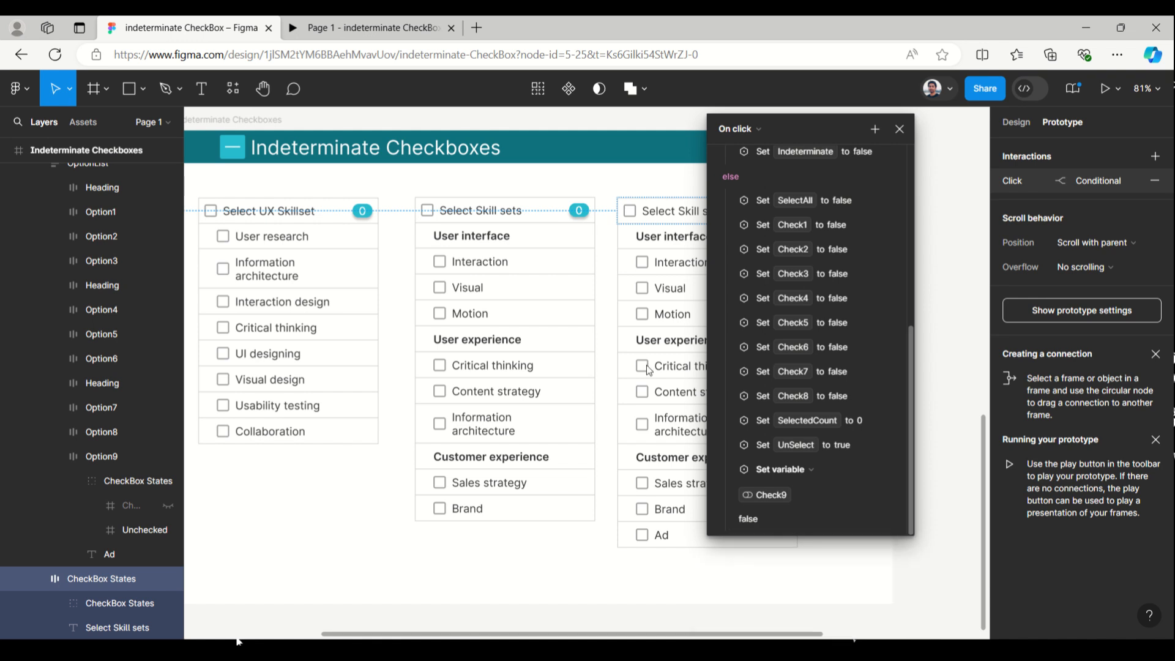
pyautogui.click(729, 469)
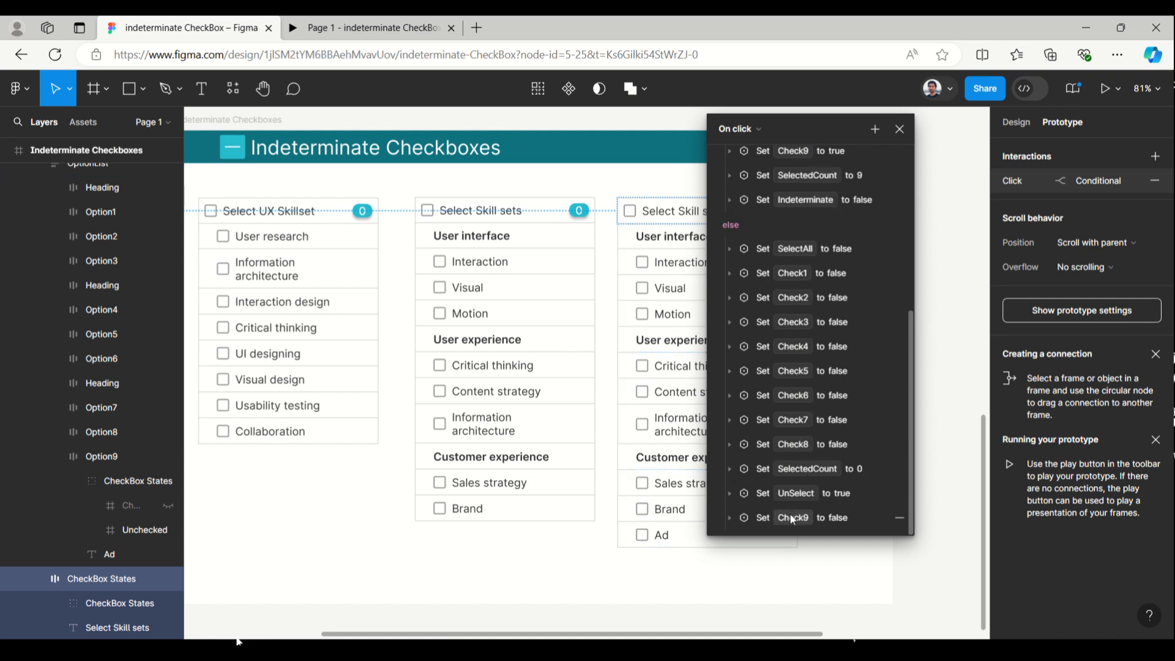
# Move the Check9 action directly after Check8 in the else branch and close the header's interaction settings
pyautogui.moveTo(758, 515); pyautogui.dragTo(766, 465)
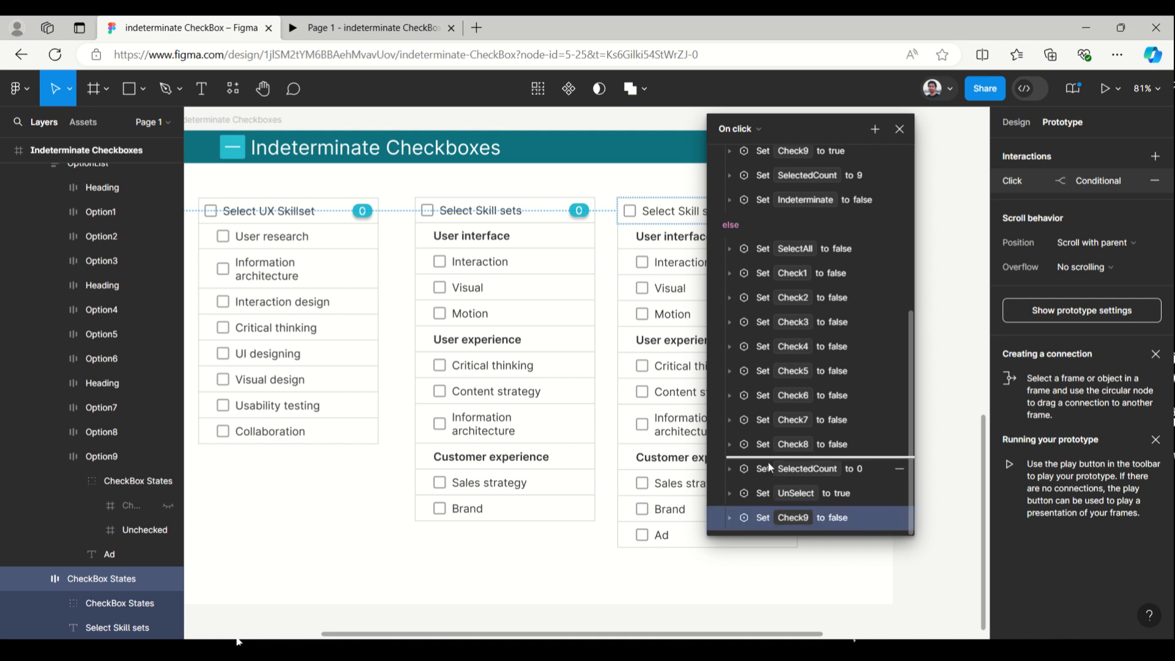
pyautogui.moveTo(770, 467); pyautogui.dragTo(770, 467)
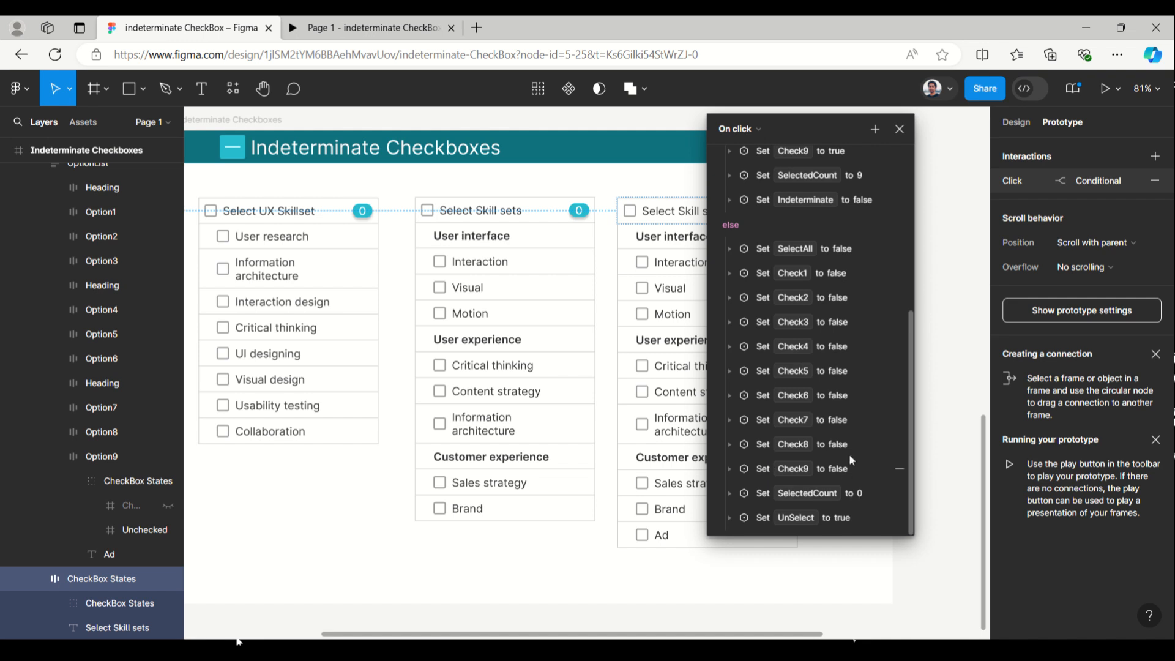
pyautogui.click(899, 130)
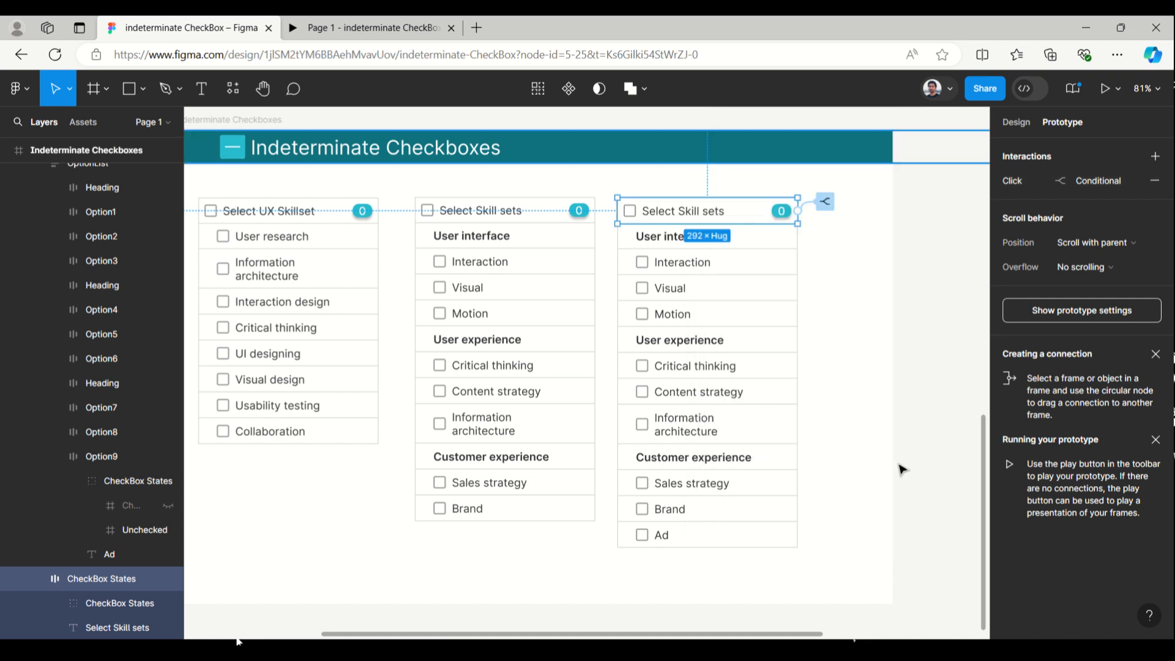
# Change the Ad option's first click condition in the third list to check whether Check9 is not true
pyautogui.click(697, 541)
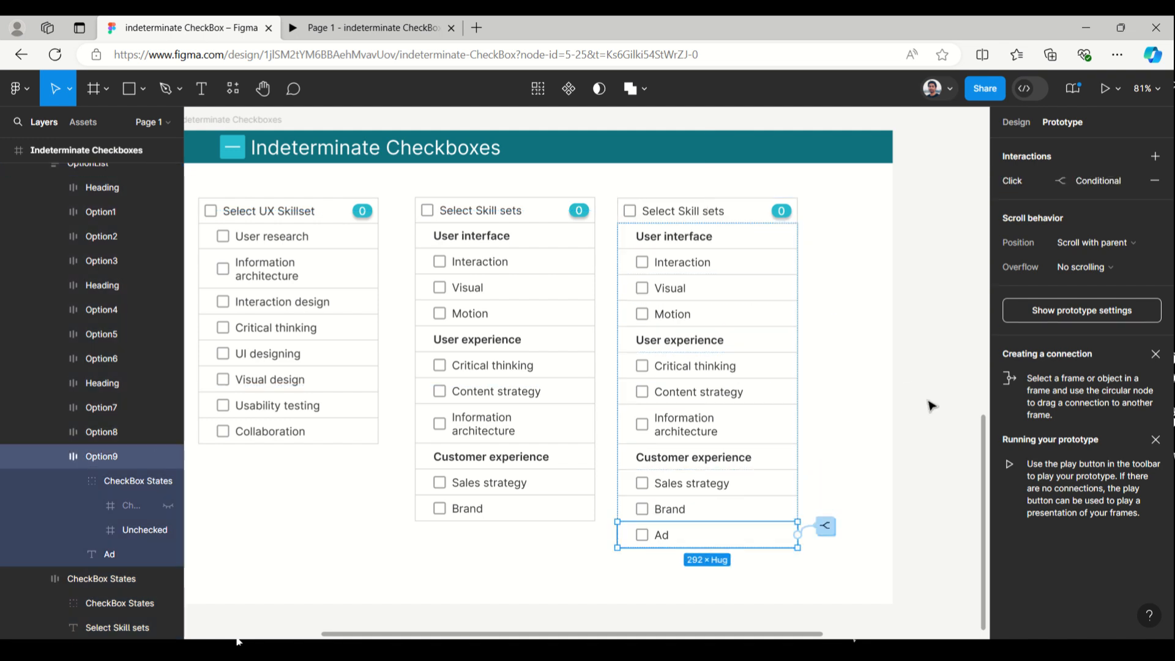
pyautogui.click(1009, 182)
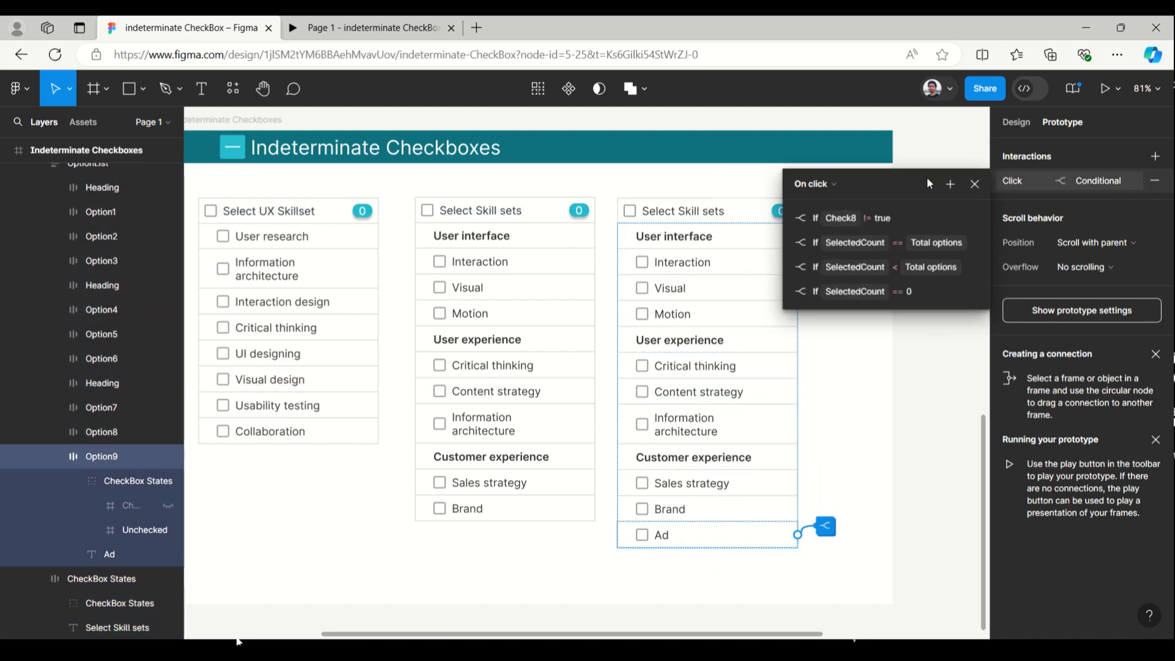
pyautogui.moveTo(912, 178); pyautogui.dragTo(669, 181)
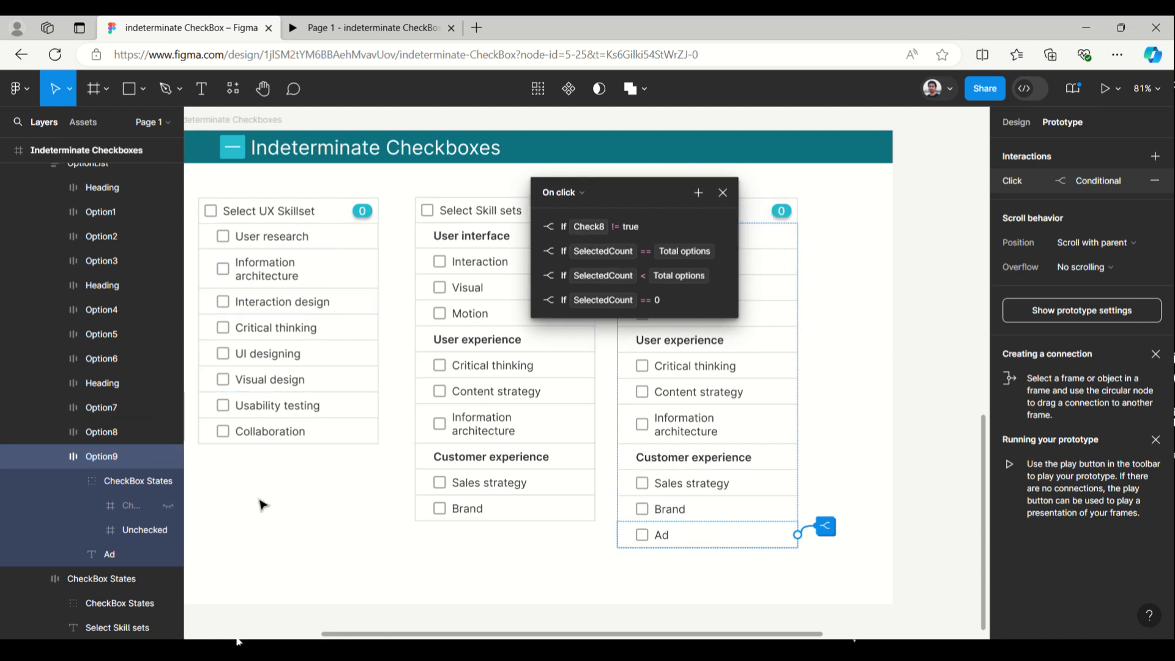
pyautogui.click(534, 226)
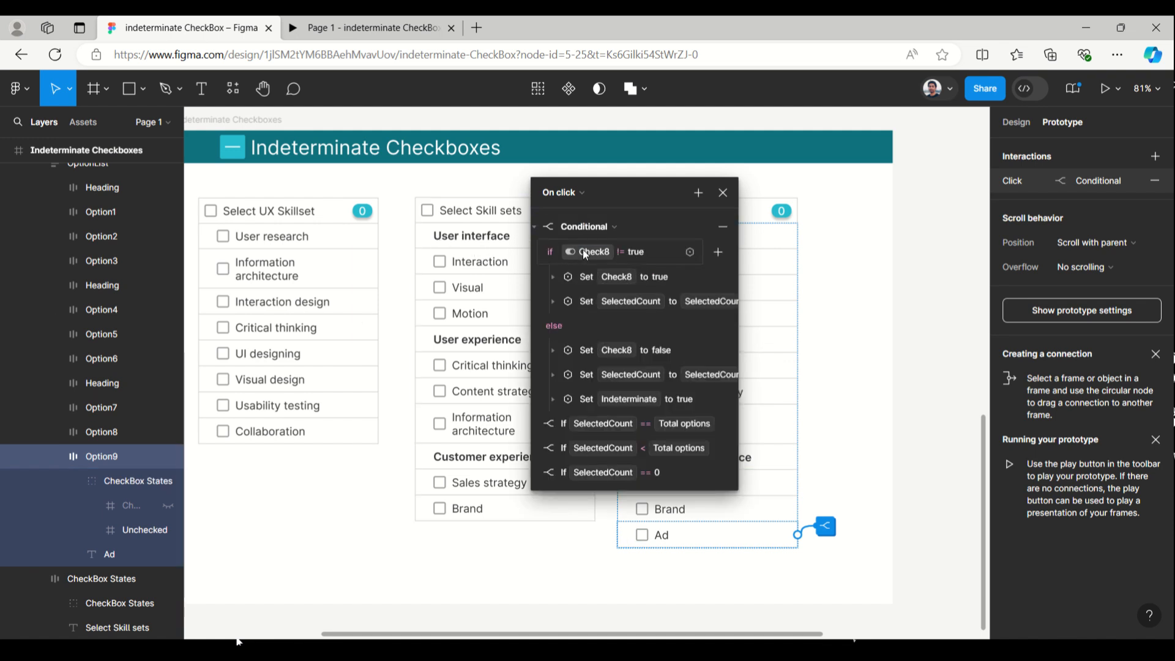
pyautogui.click(584, 252)
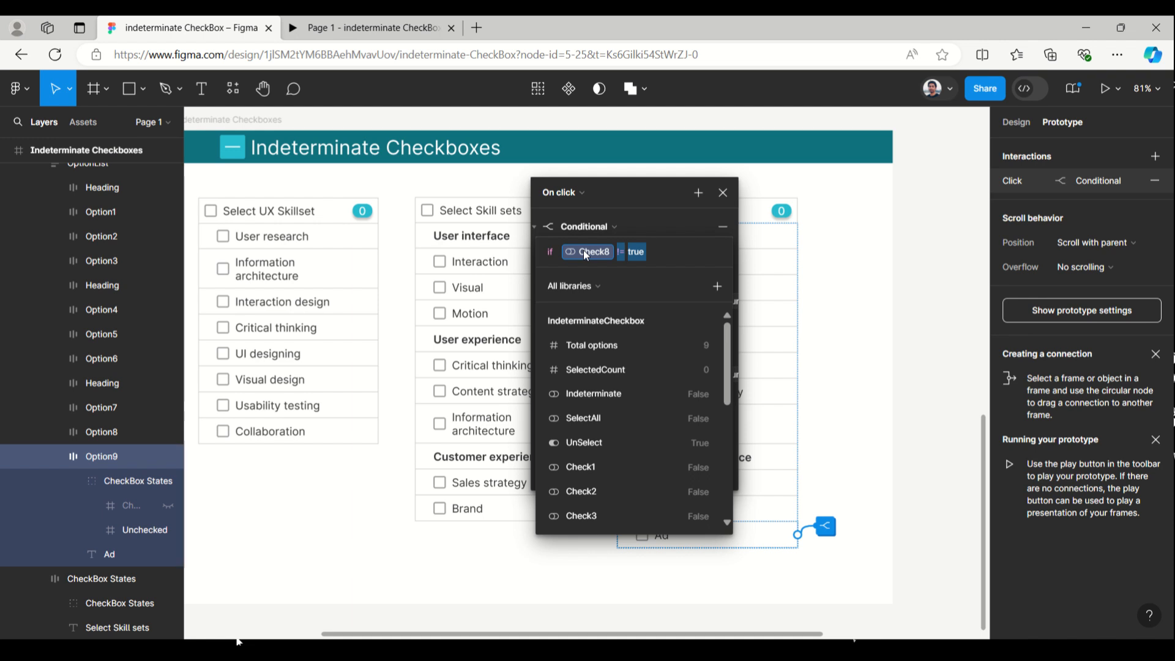
pyautogui.scroll(-4, 606, 443)
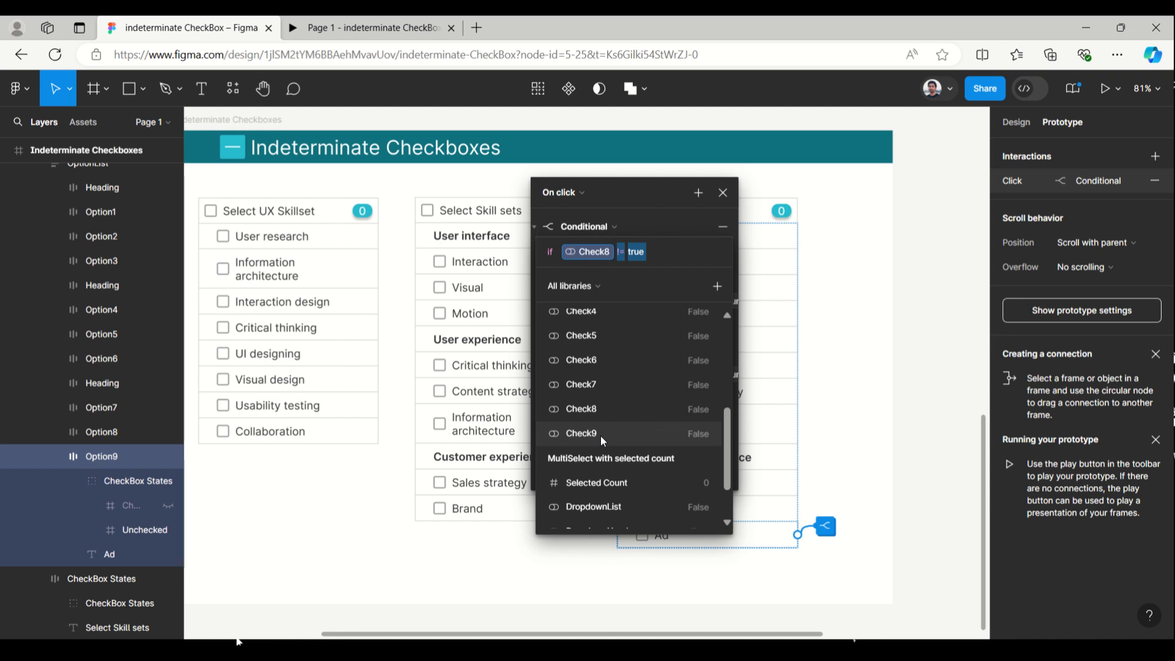
pyautogui.click(600, 434)
pyautogui.click(665, 218)
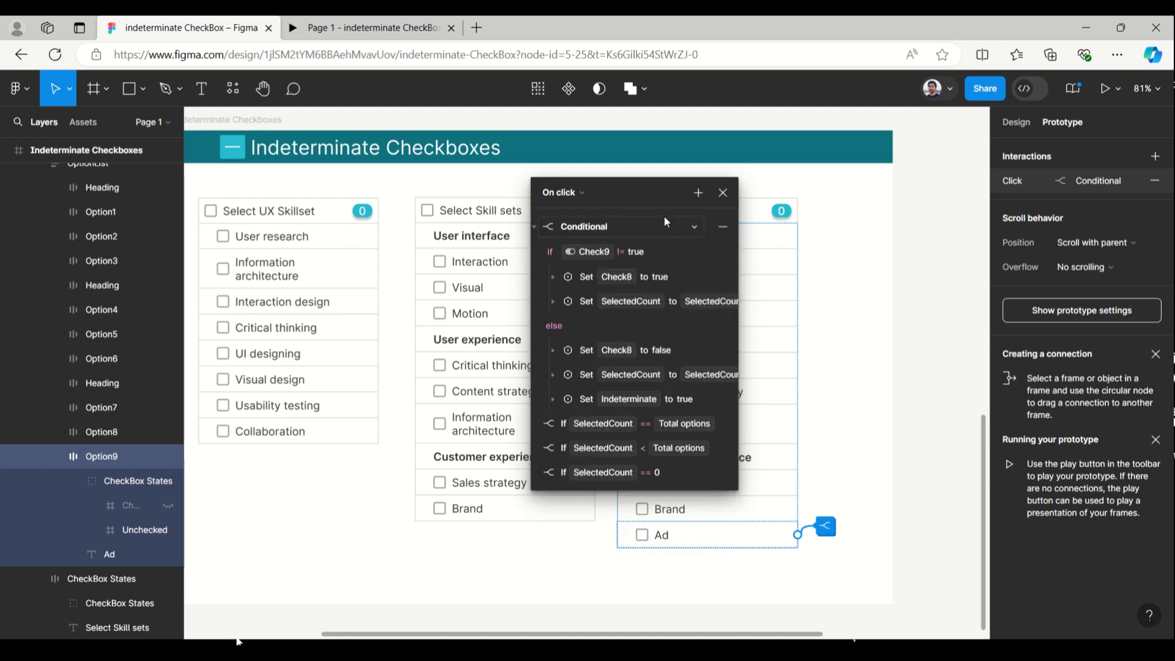
# Retarget the true-setting action in the if branch of the Ad option's conditional to Check9
pyautogui.click(552, 277)
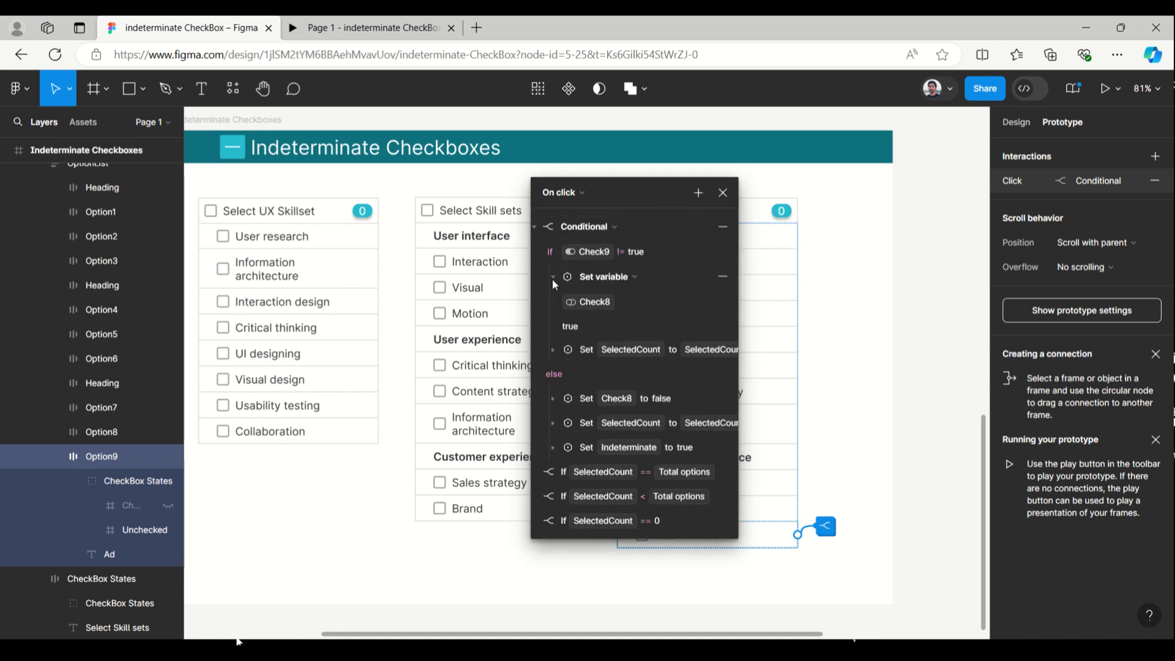
pyautogui.click(583, 300)
pyautogui.click(588, 566)
pyautogui.click(674, 258)
# Retarget the false-setting action in the else branch to Check9 and close the Ad option's interaction settings
pyautogui.click(550, 398)
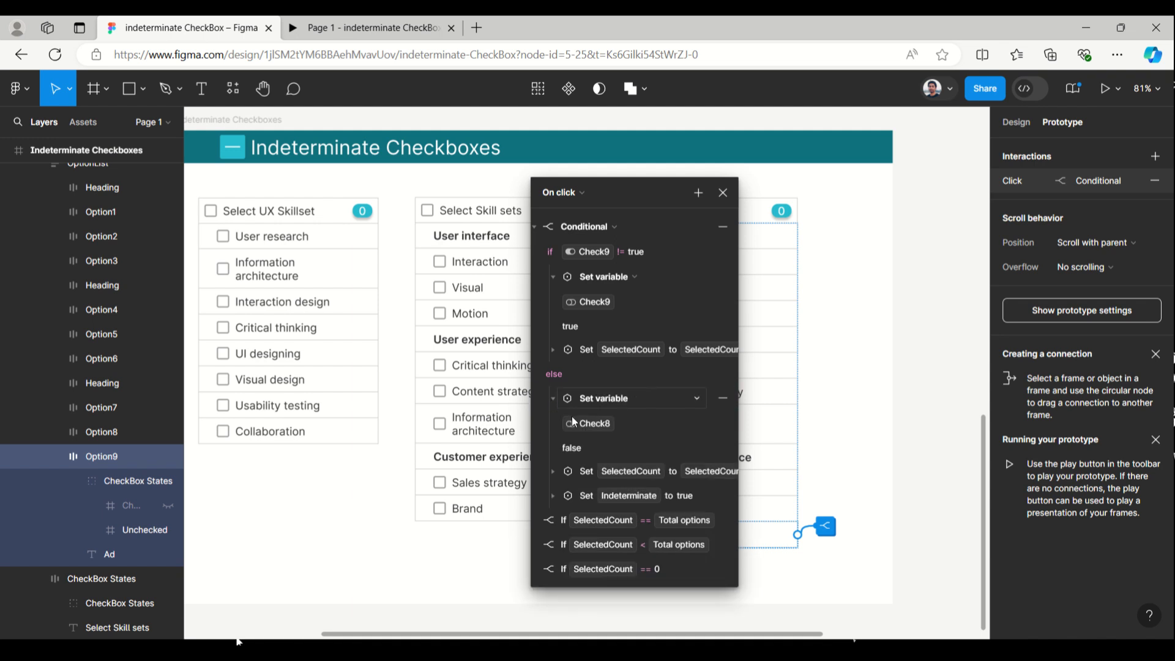
pyautogui.click(581, 422)
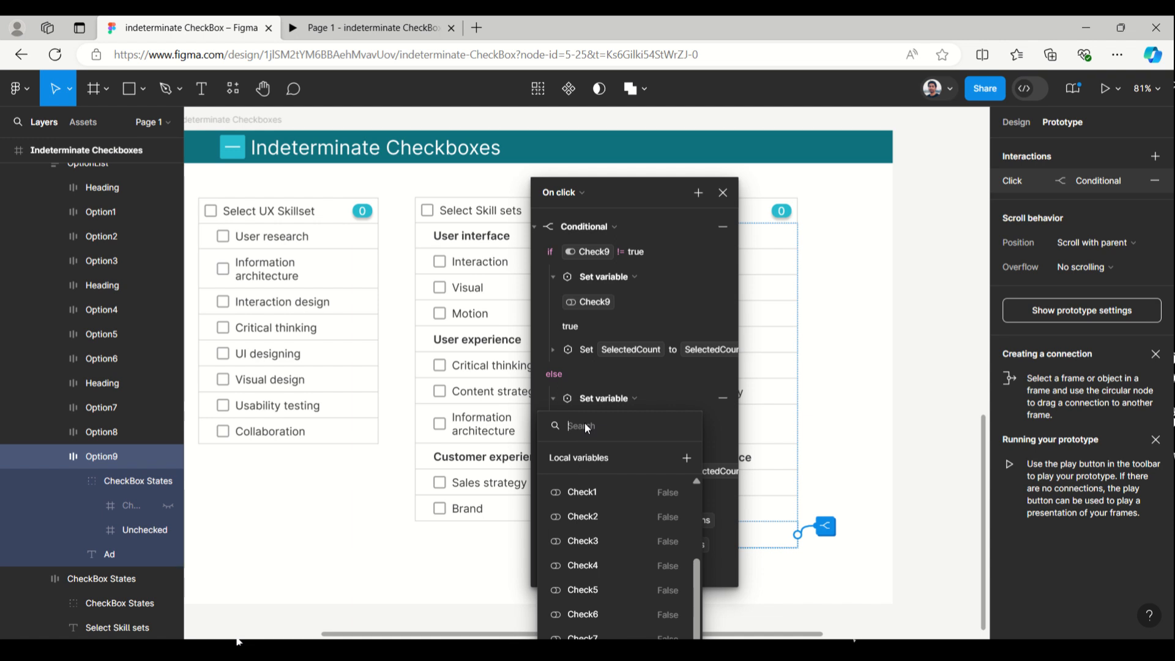
pyautogui.write('9')
pyautogui.click(590, 490)
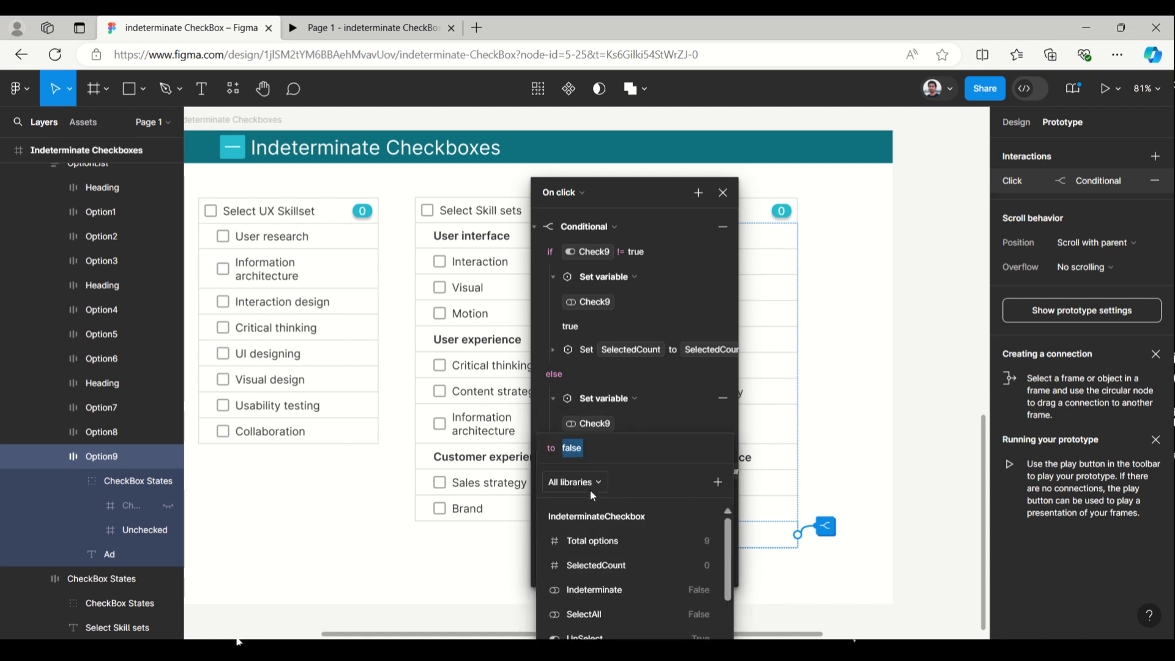
pyautogui.click(623, 373)
pyautogui.scroll(-1, 643, 432)
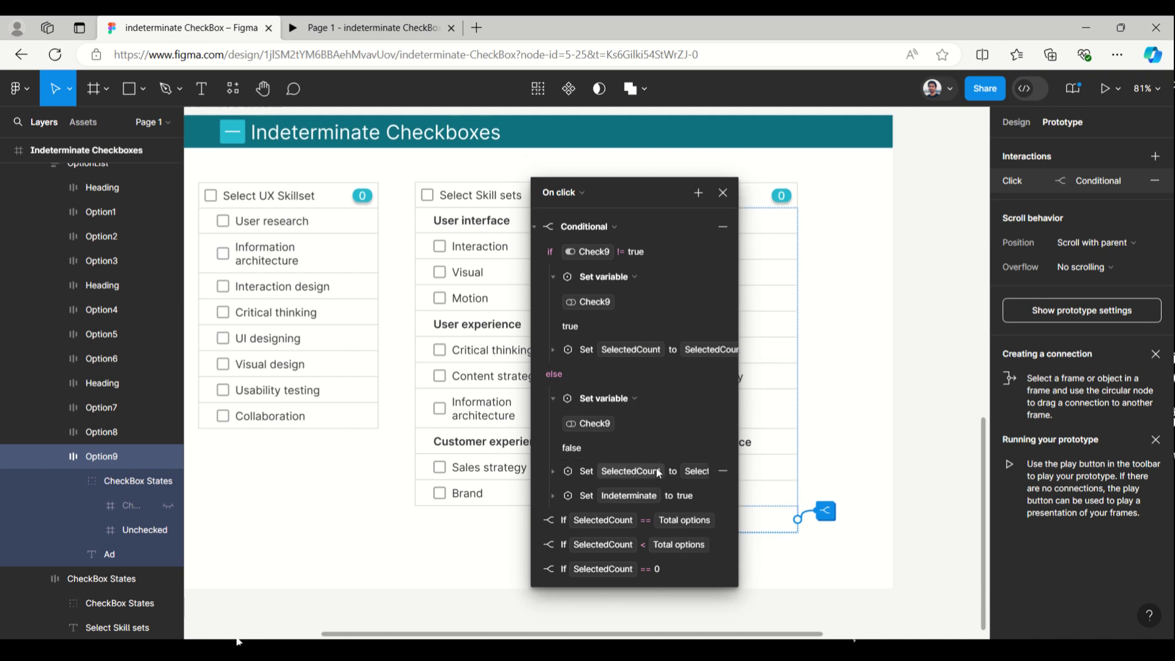
pyautogui.click(723, 192)
pyautogui.click(939, 207)
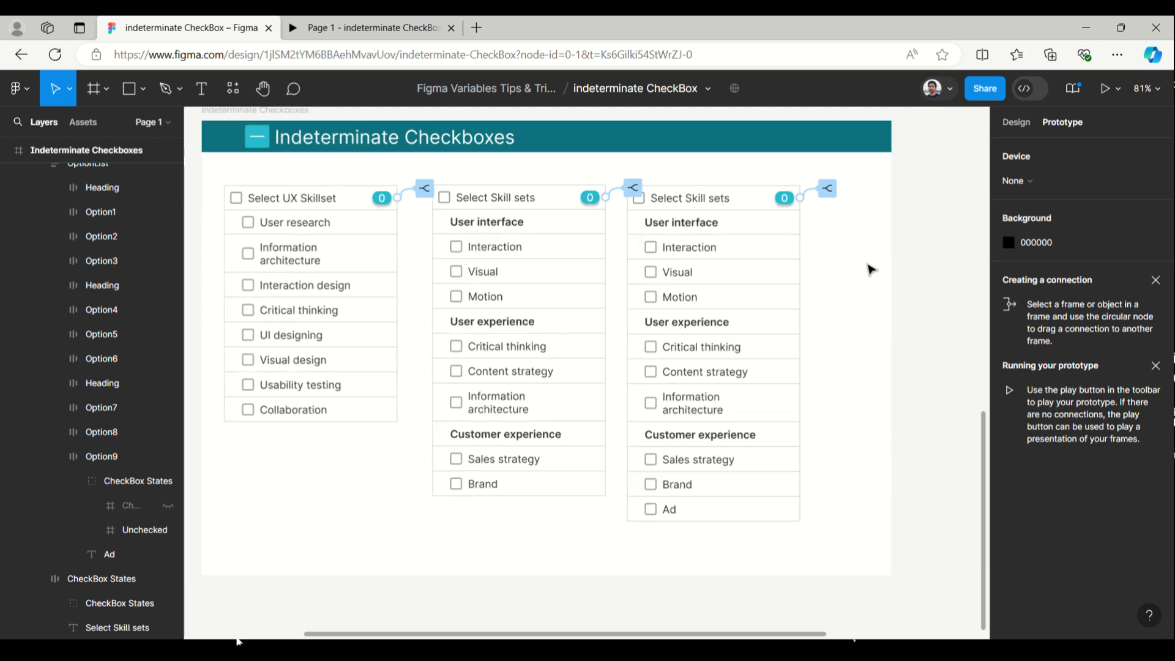
# Select the Indeterminate Checkboxes frame and run it as a prototype in a separate presentation tab
pyautogui.scroll(-2, 870, 269)
pyautogui.click(353, 129)
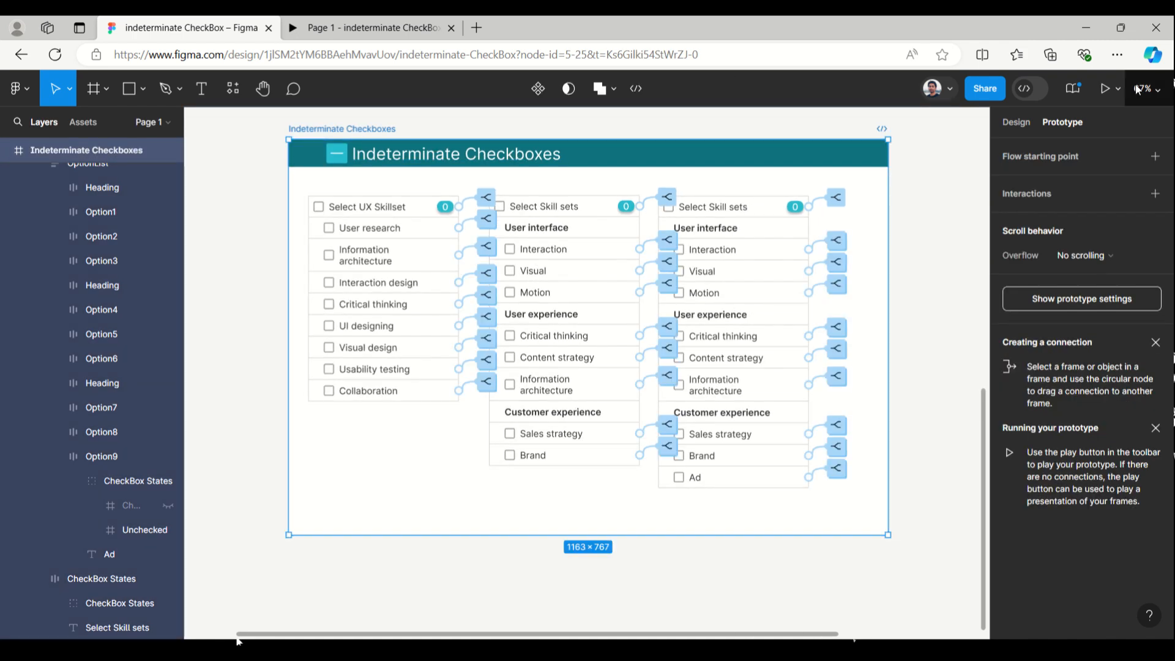
pyautogui.click(1118, 90)
pyautogui.click(1103, 126)
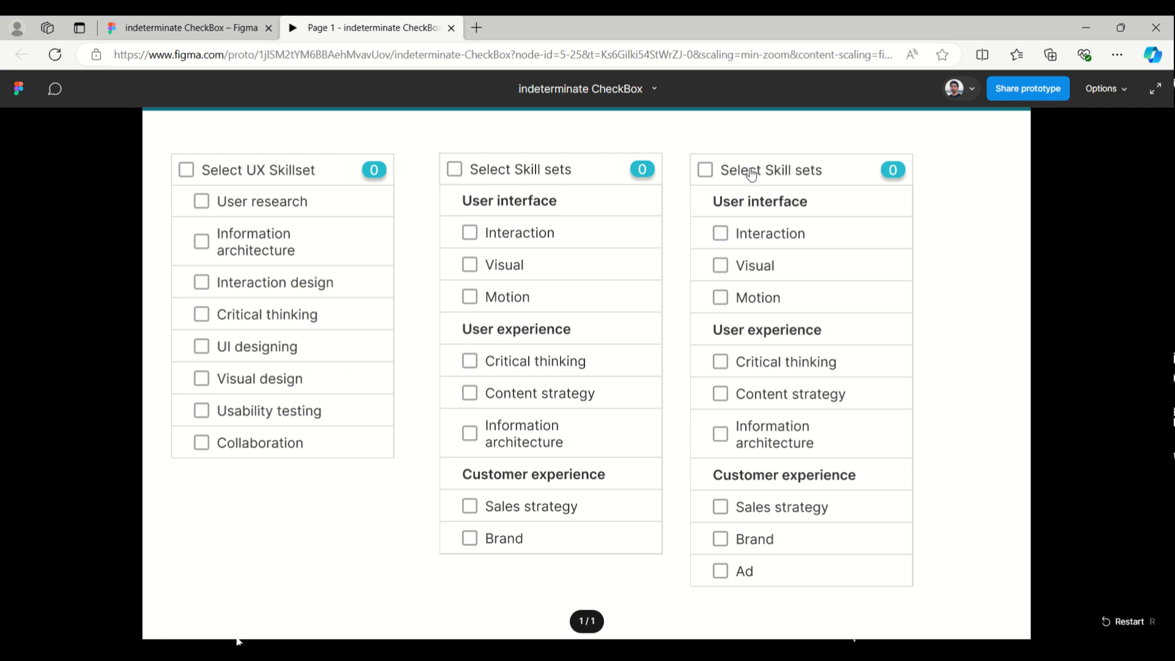
# Test the third list by selecting all options, unchecking Ad, Brand and Sales strategy, and reselecting all through its header
pyautogui.click(751, 174)
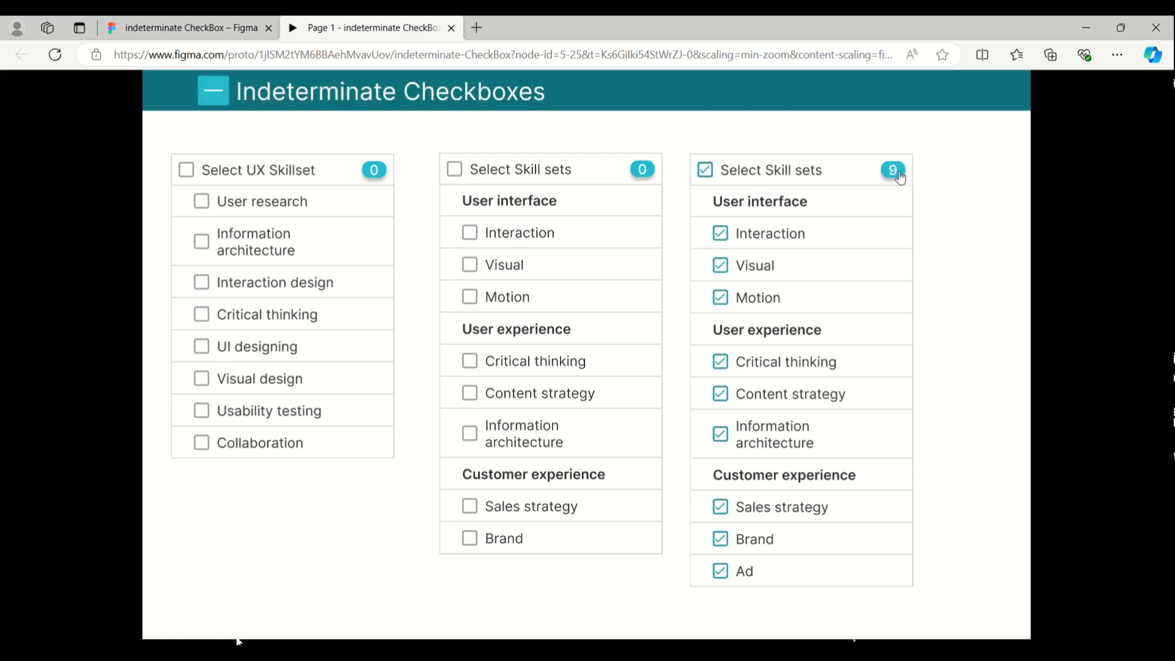
pyautogui.click(775, 571)
pyautogui.click(778, 549)
pyautogui.click(781, 511)
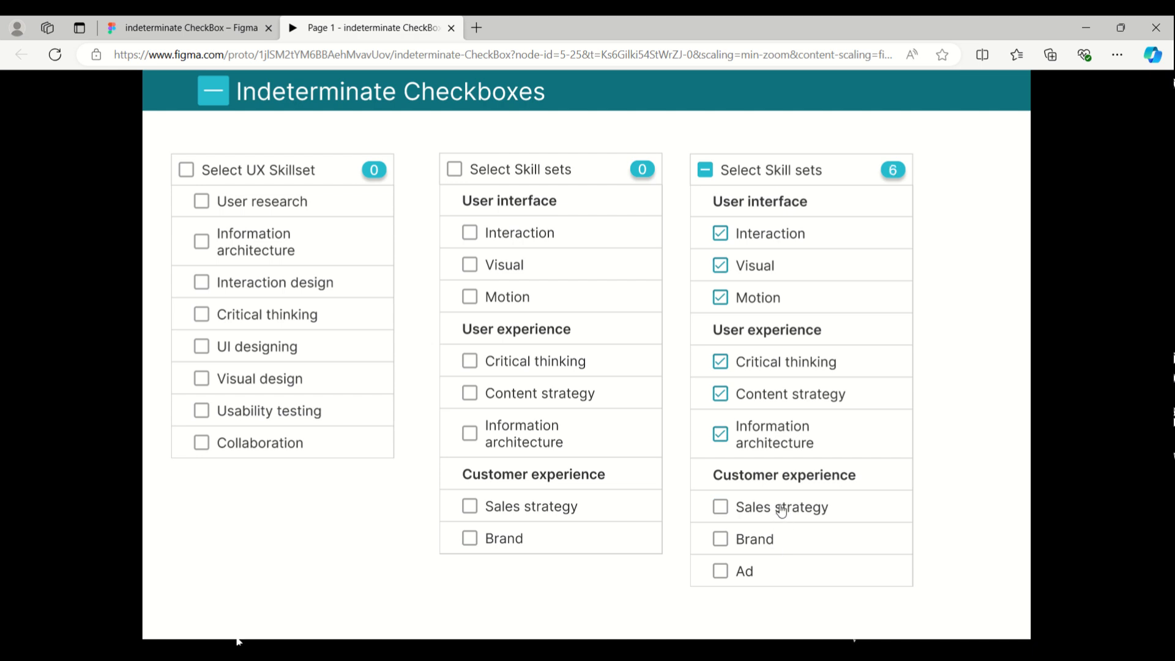
pyautogui.click(742, 178)
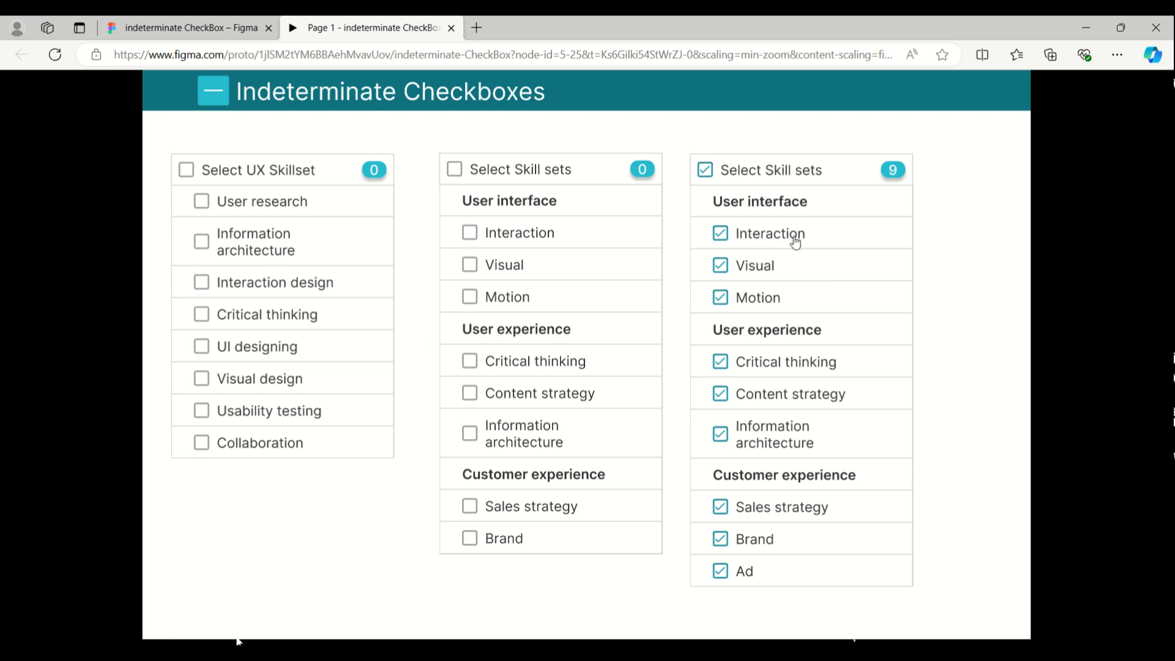
pyautogui.moveTo(241, 85)
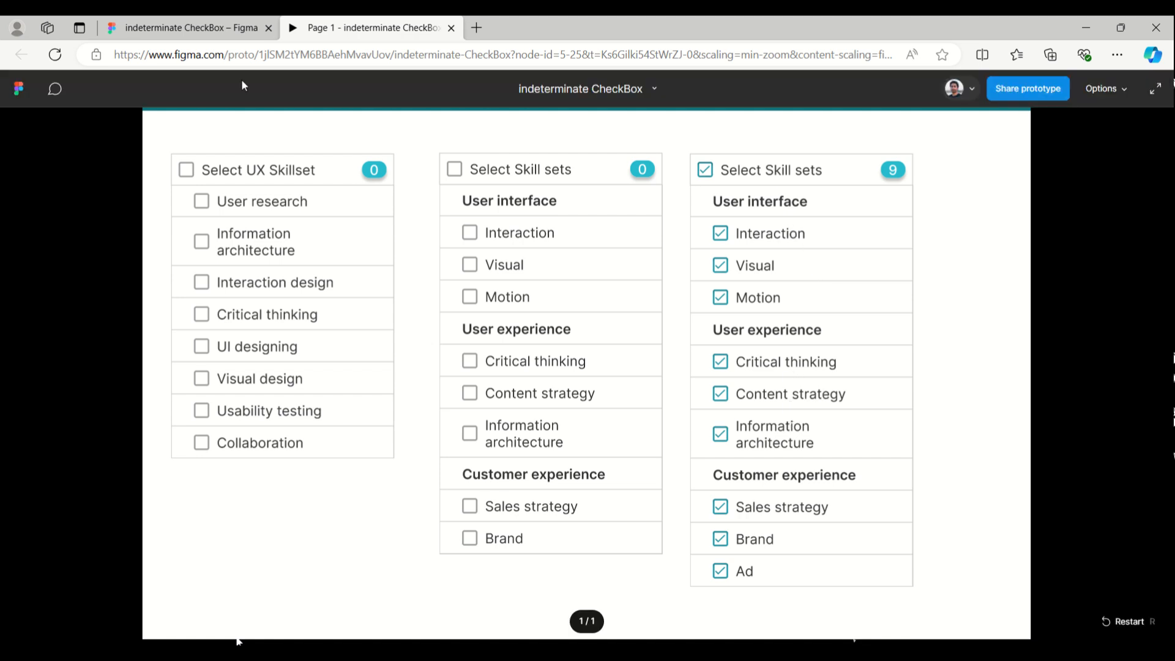
# Return to the design file, show the design properties and select the User experience heading in the third list
pyautogui.click(213, 31)
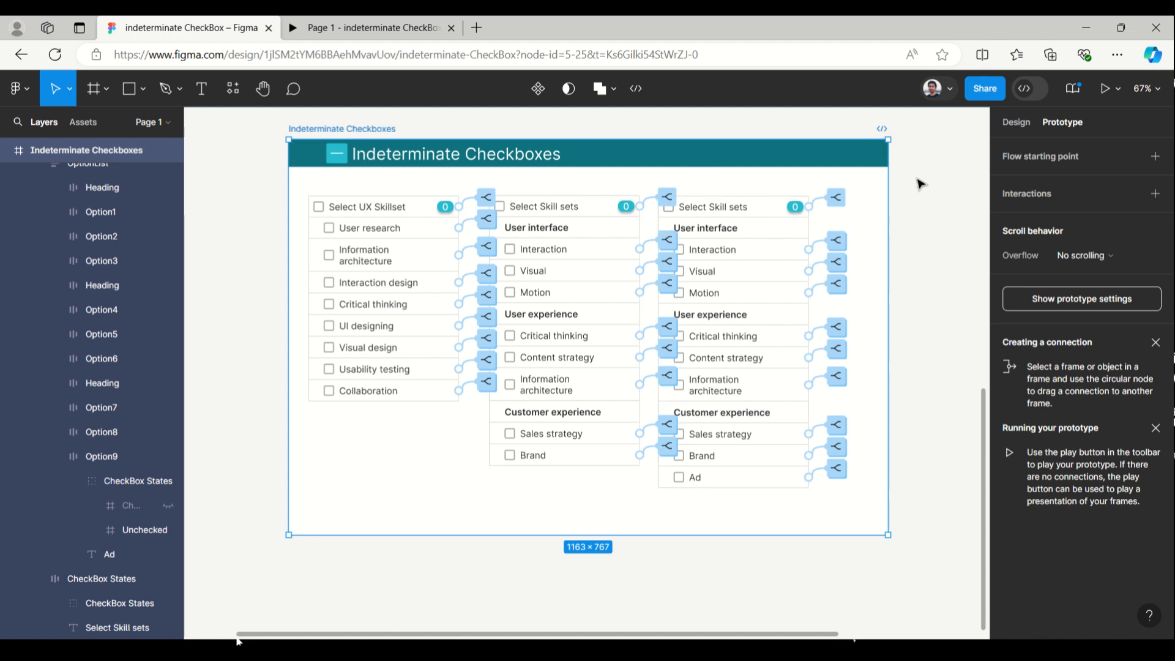
pyautogui.click(1028, 121)
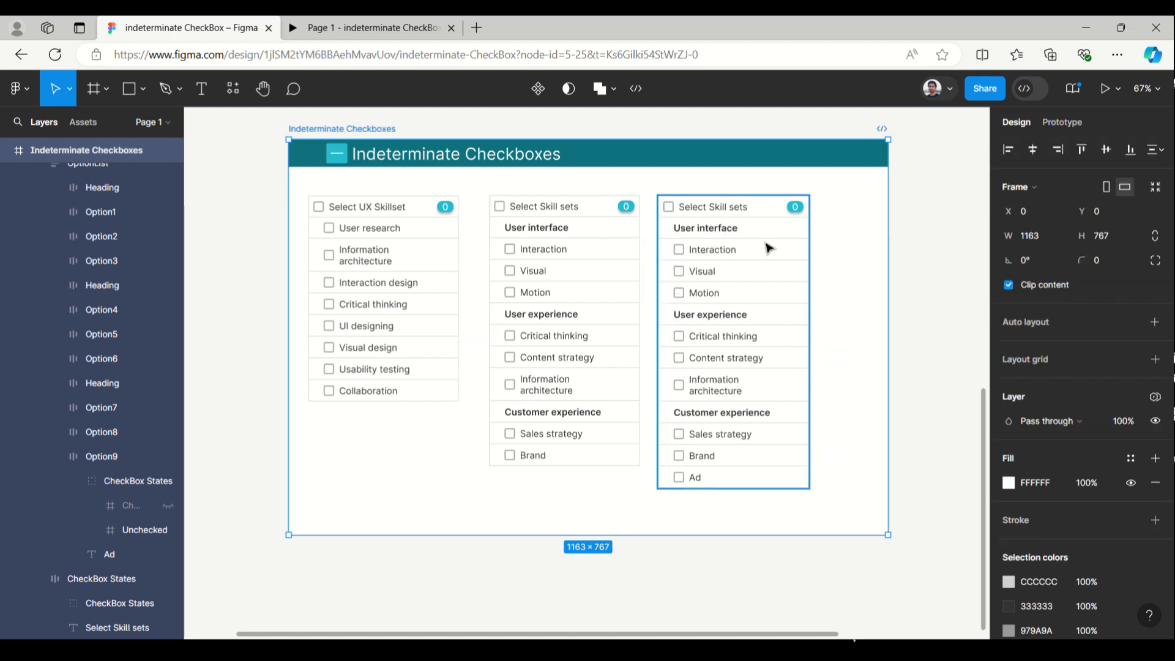
pyautogui.doubleClick(738, 316)
pyautogui.click(738, 315)
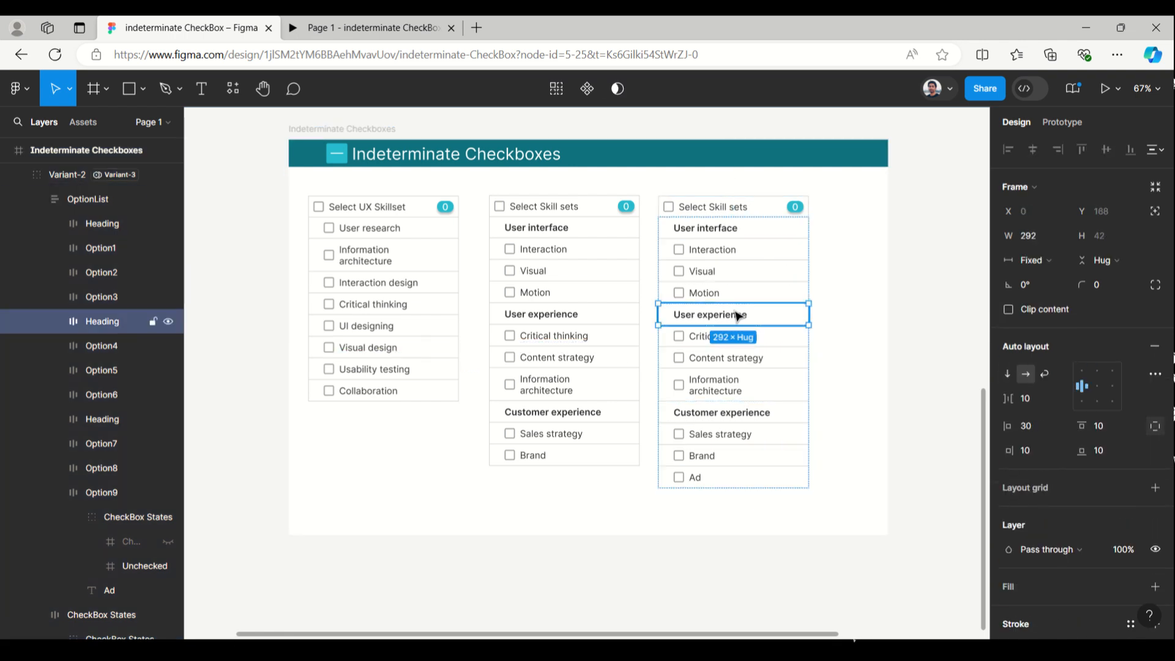